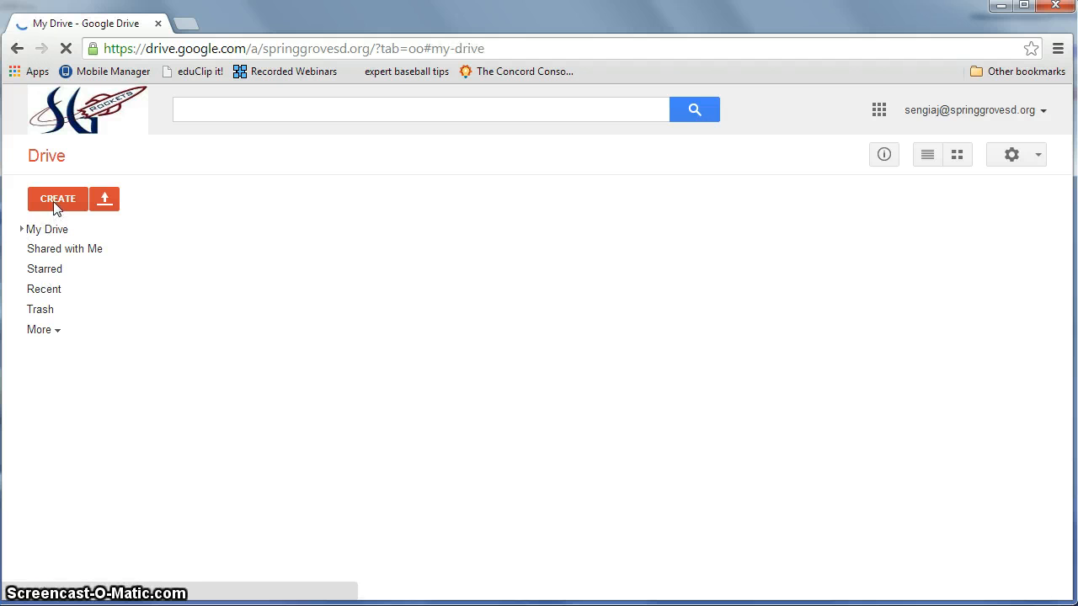
Step: Create a new form with the Default theme and remove the Spring Grove Area School District login requirement for viewing it
left_click(52, 201)
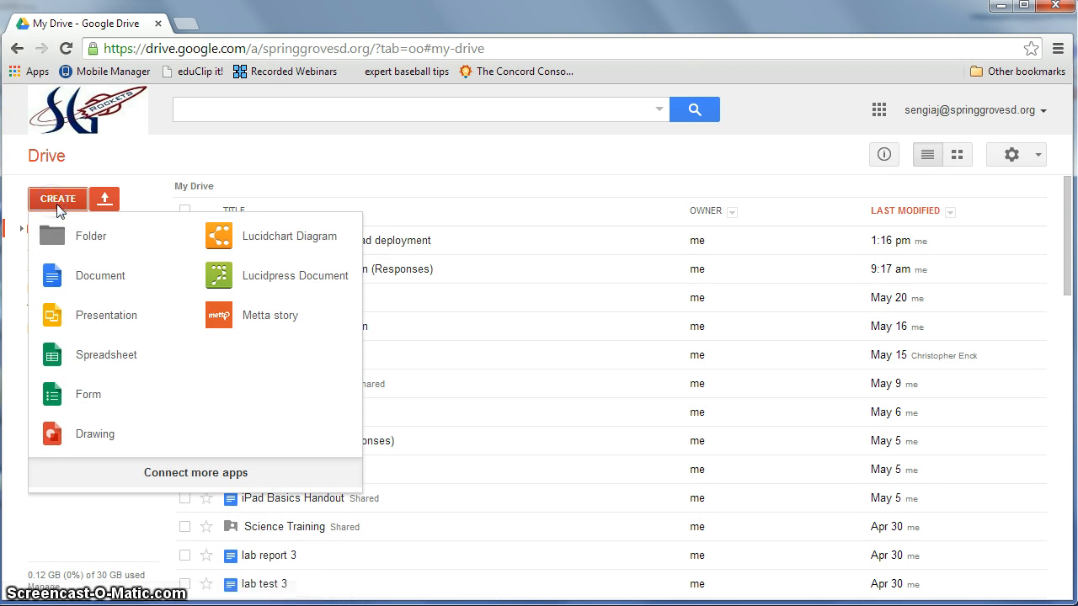
left_click(76, 395)
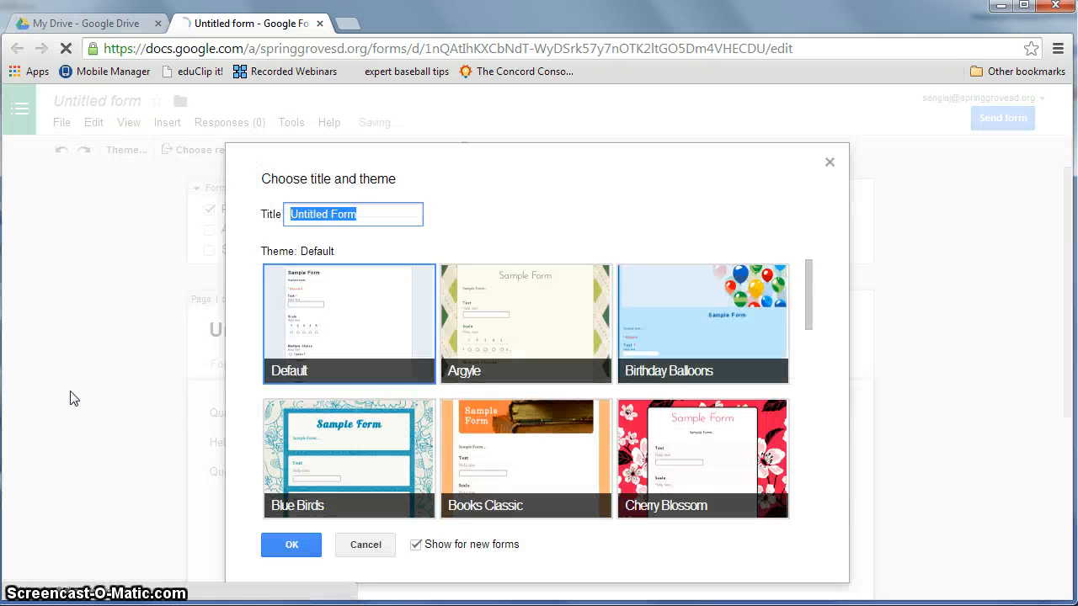
left_click(363, 325)
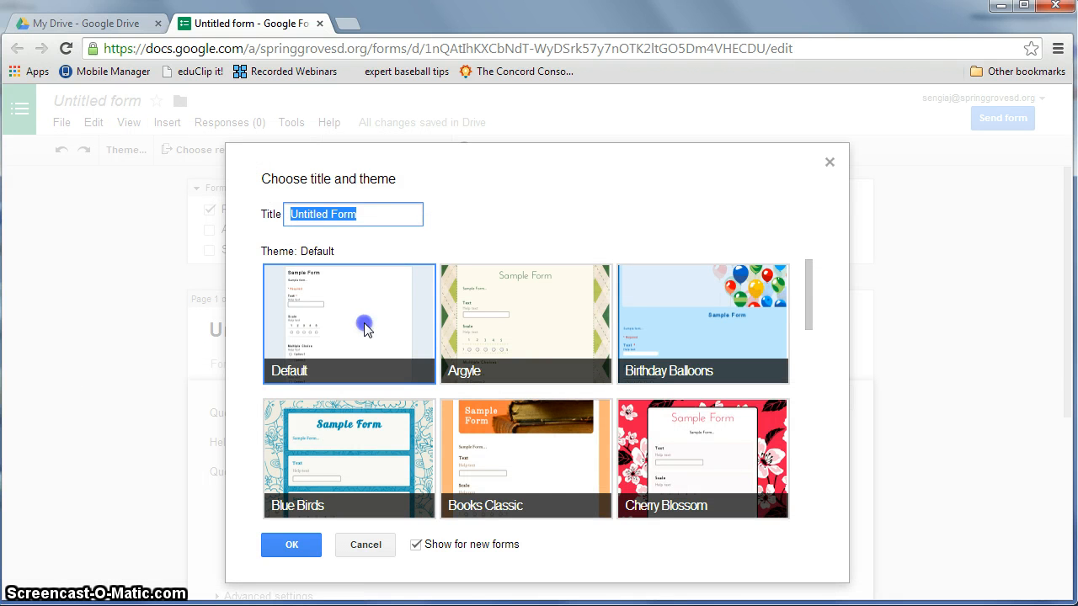
left_click(292, 545)
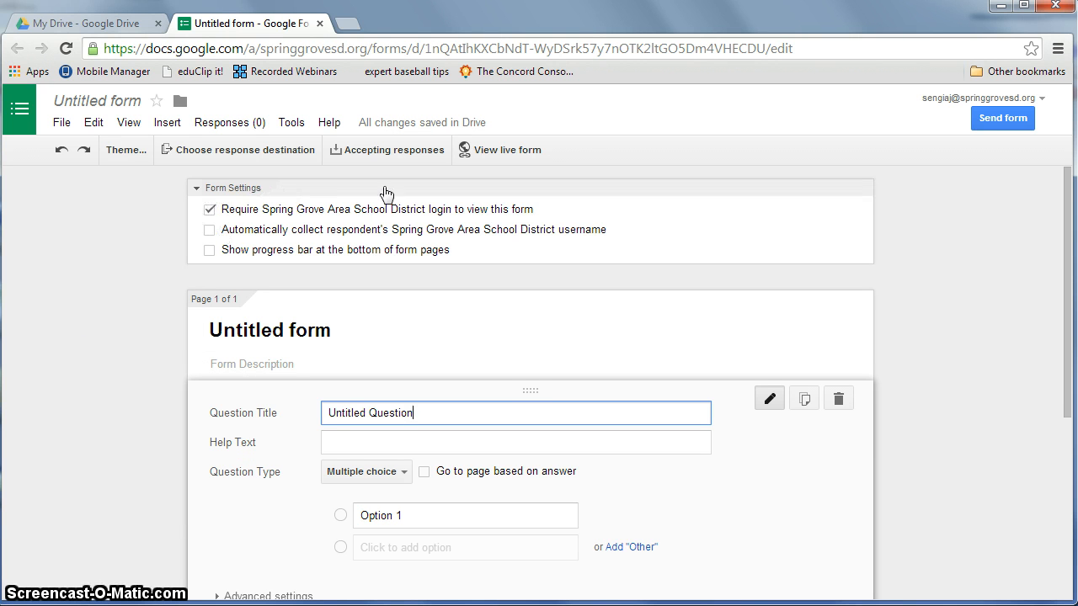
left_click(210, 214)
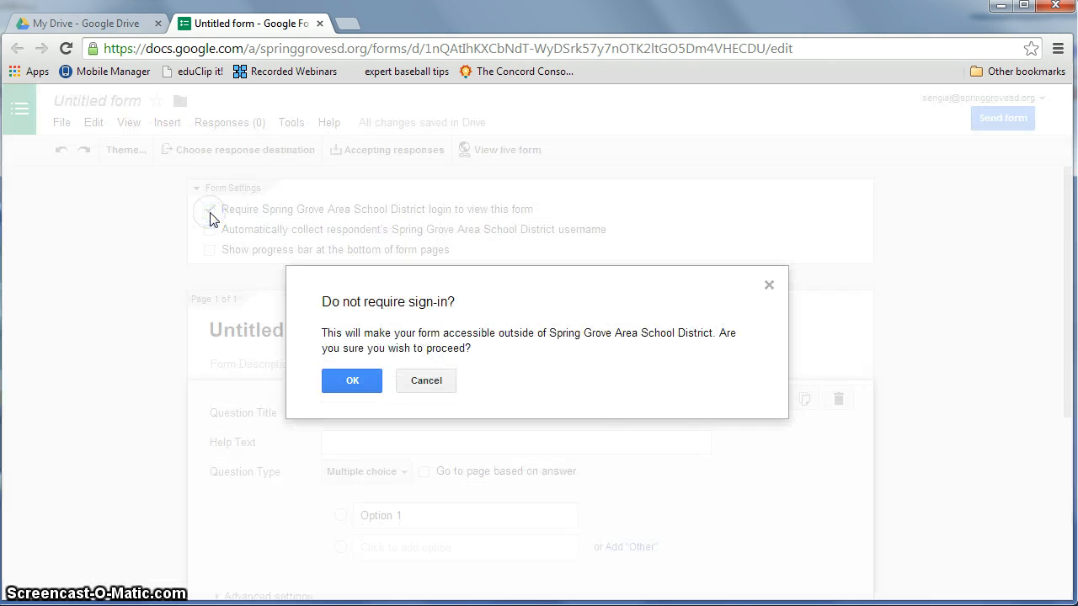
left_click(353, 382)
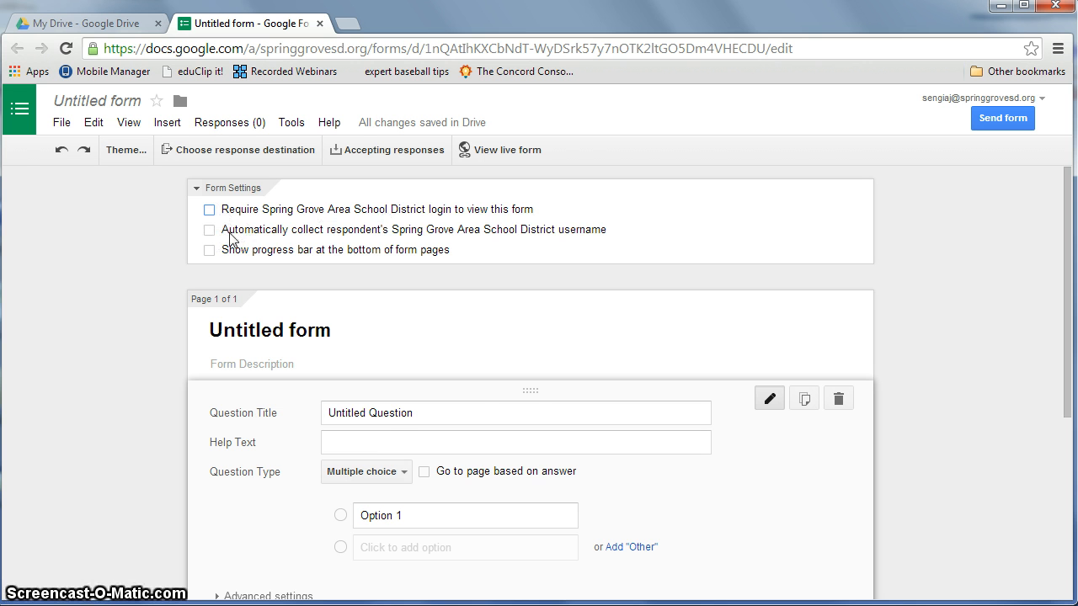
Step: Title the form "Lunch Ideas"
scroll(295, 314, "down", 1)
left_click(284, 247)
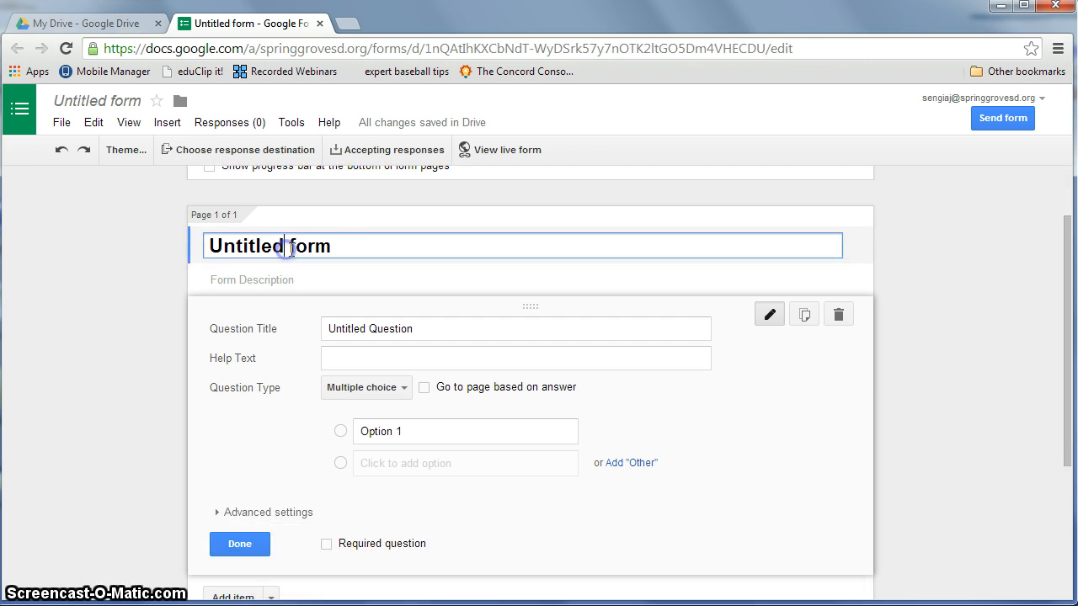
left_click_drag(338, 243, 206, 259)
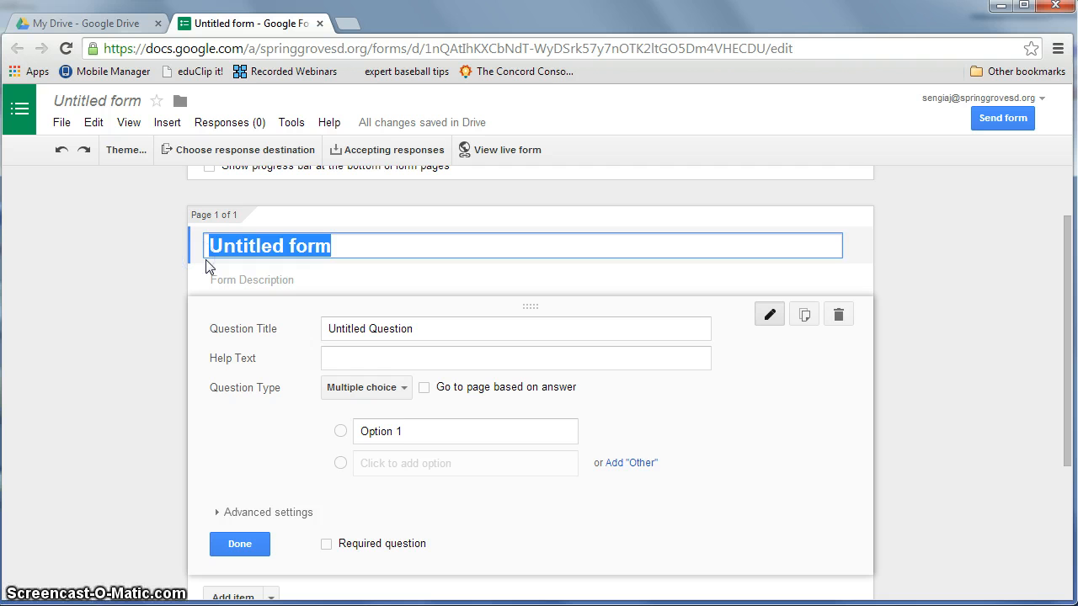
type("Demo")
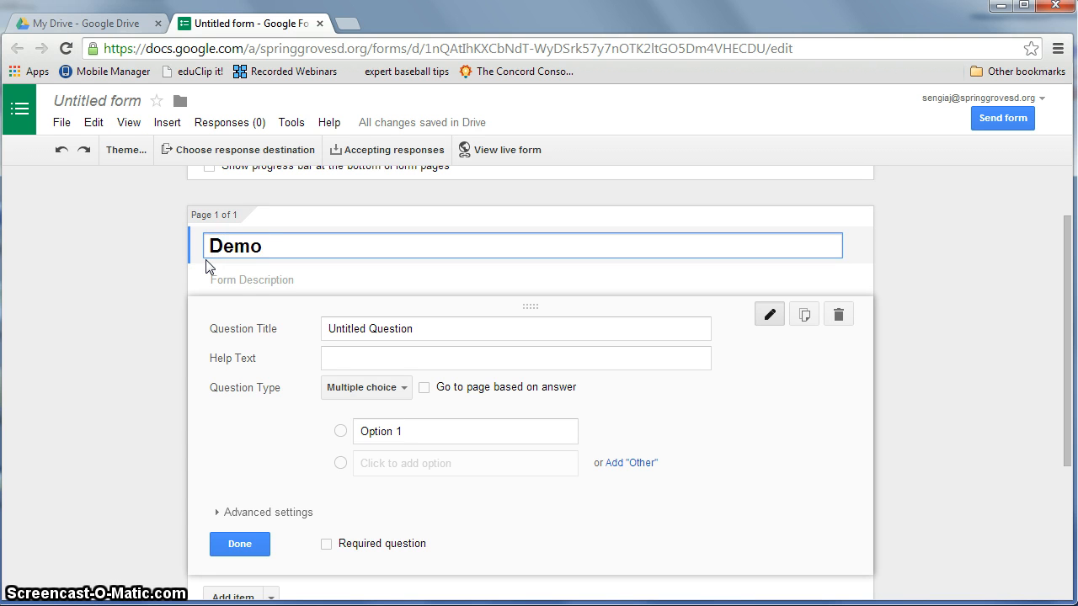
key("BackSpace")
key("BackSpace")
key("BackSpace")
key("BackSpace")
type("Lunch Ideas")
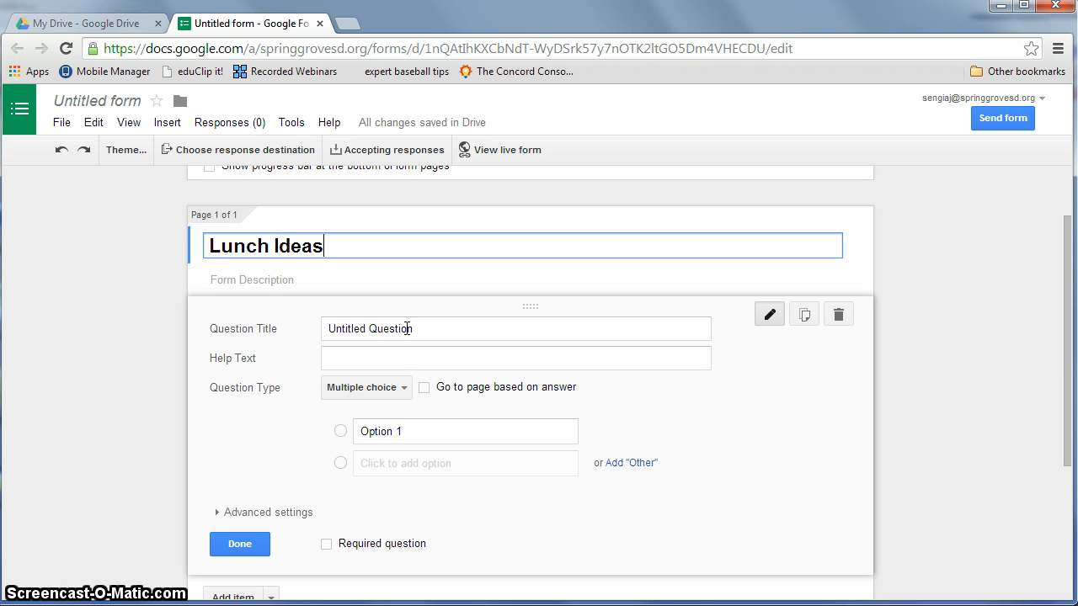
Step: Set up the first question as a required Text question titled "First Name"
left_click_drag(418, 329, 295, 329)
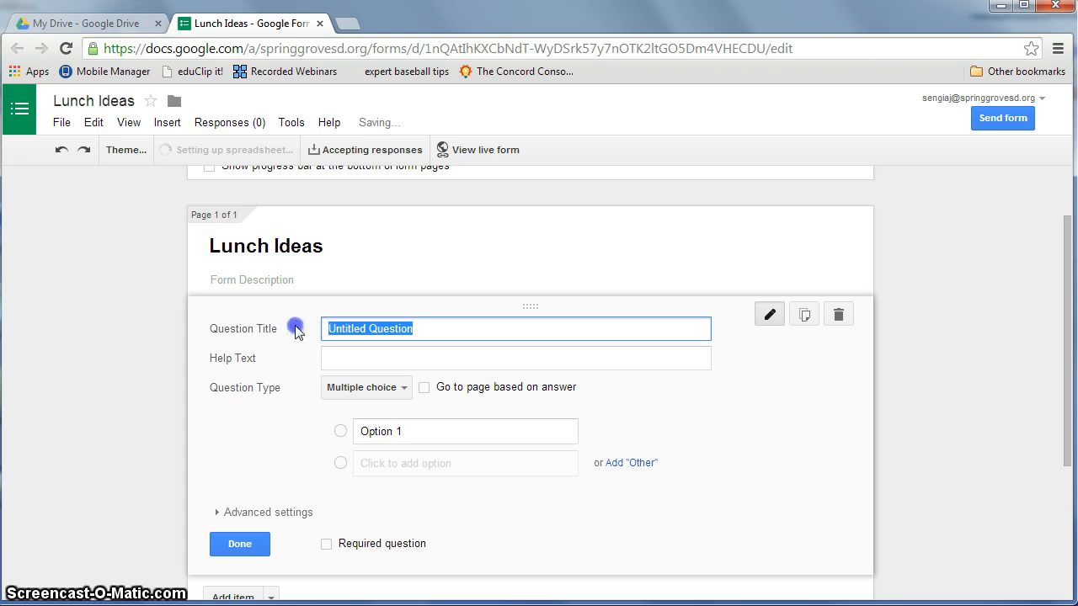
type("First")
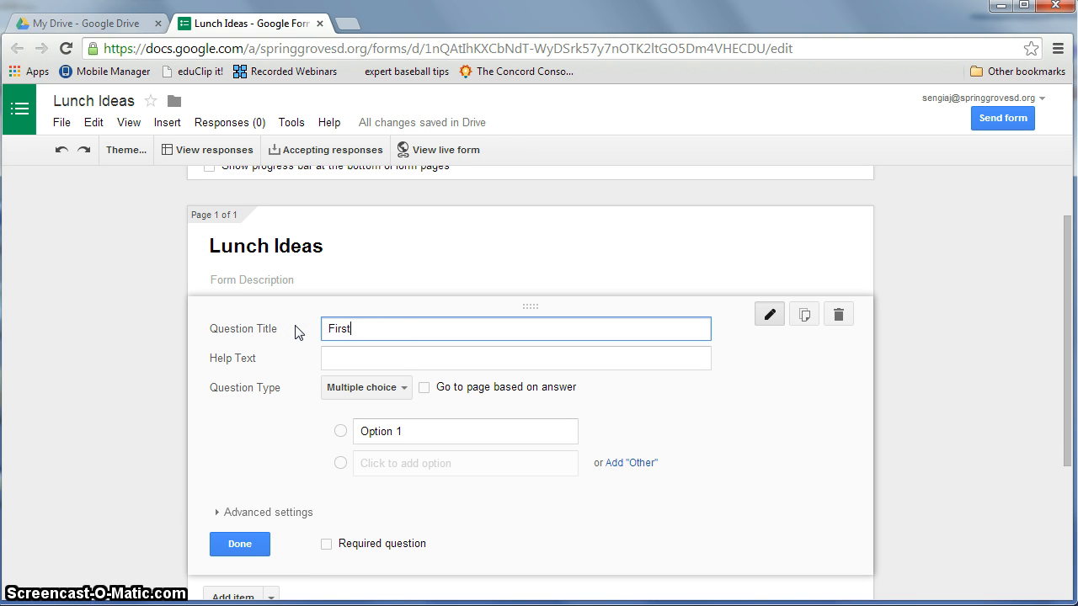
type(" Nam")
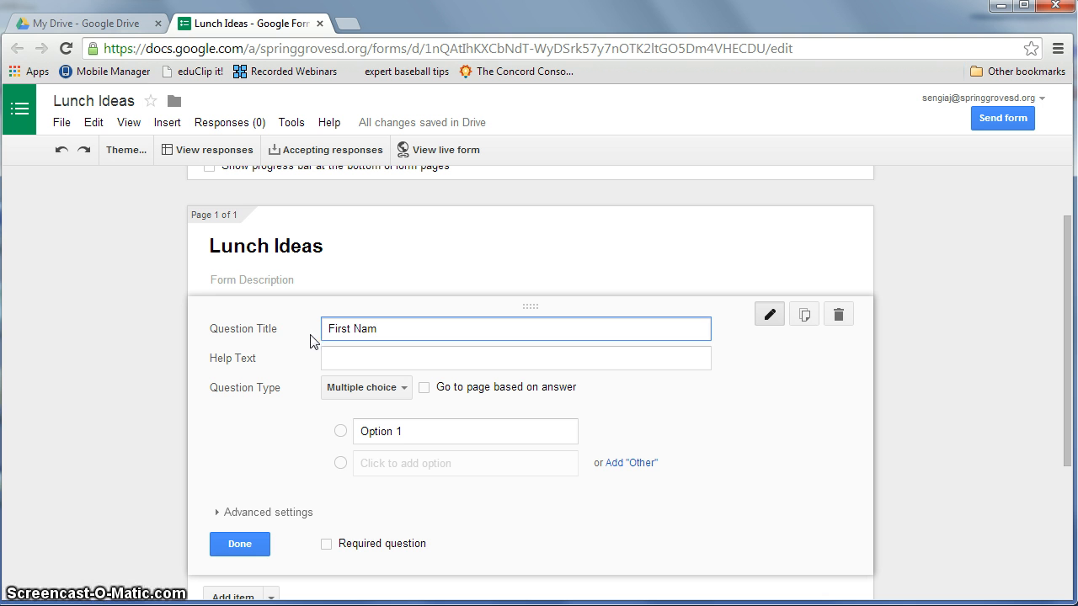
type("e")
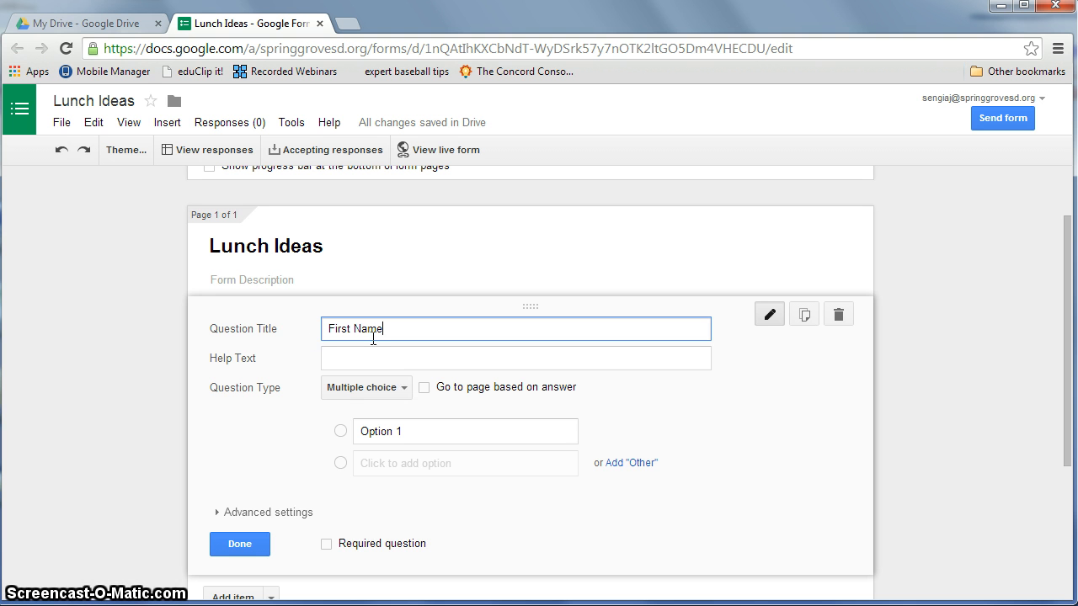
left_click(404, 389)
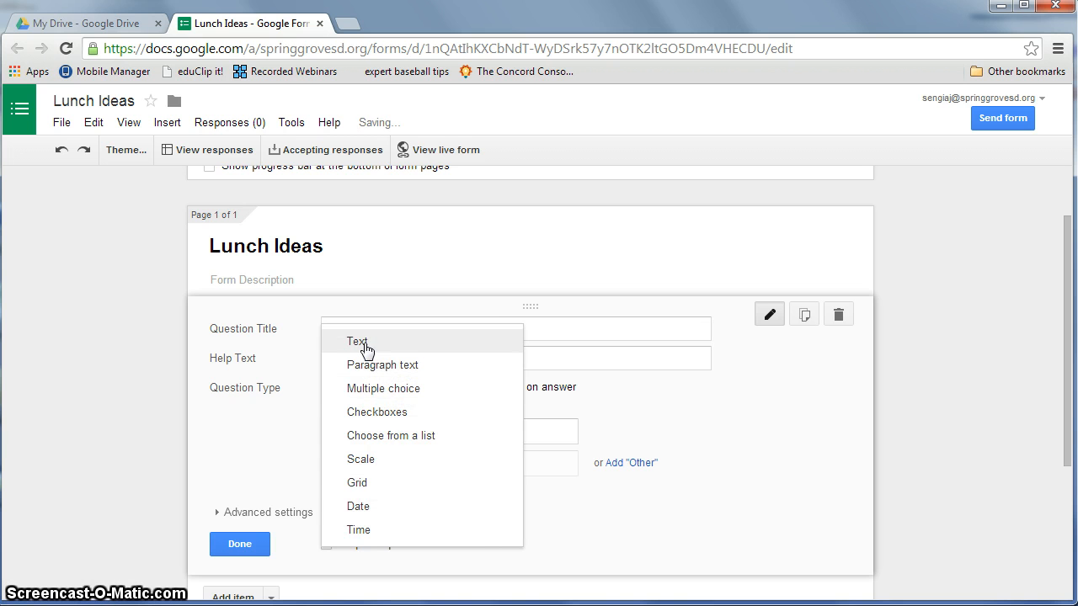
left_click(386, 350)
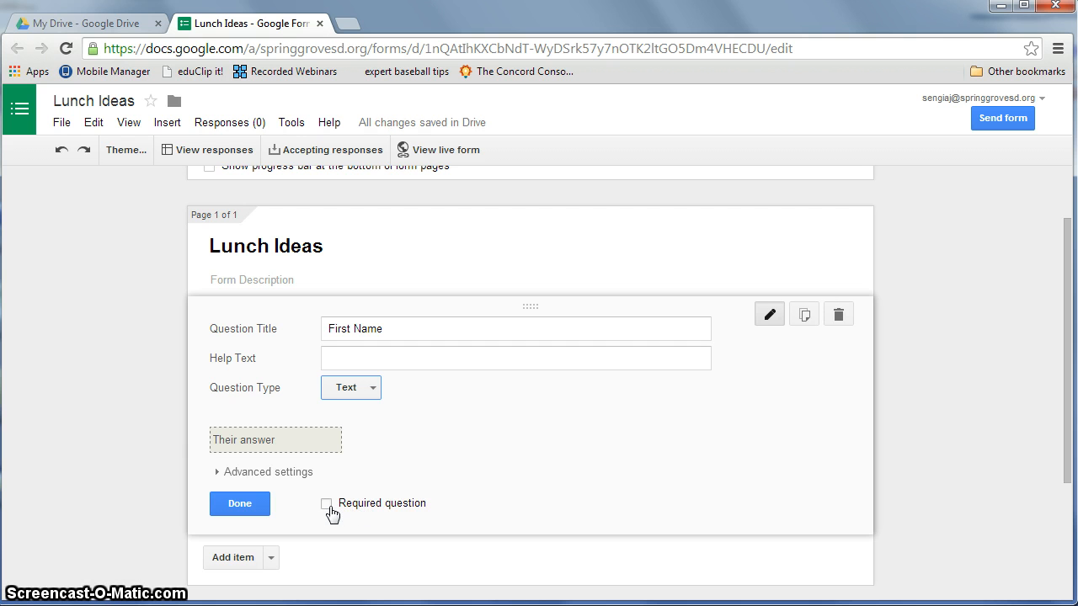
left_click(327, 504)
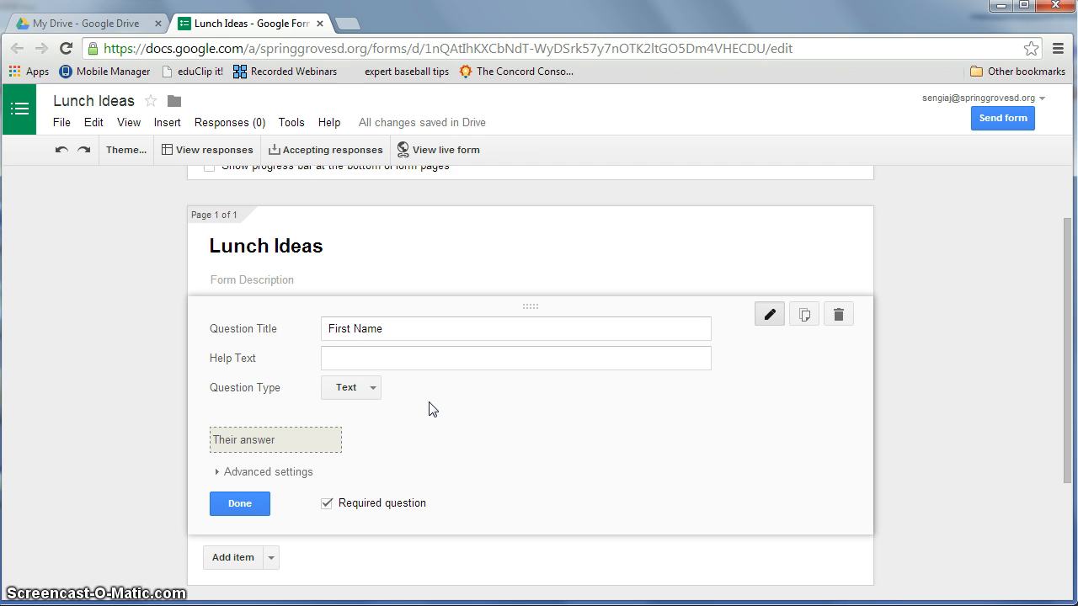
Step: Add a second Text question titled "Last Name" and make it required
scroll(433, 409, "down", 1)
scroll(433, 410, "up", 1)
scroll(433, 409, "down", 1)
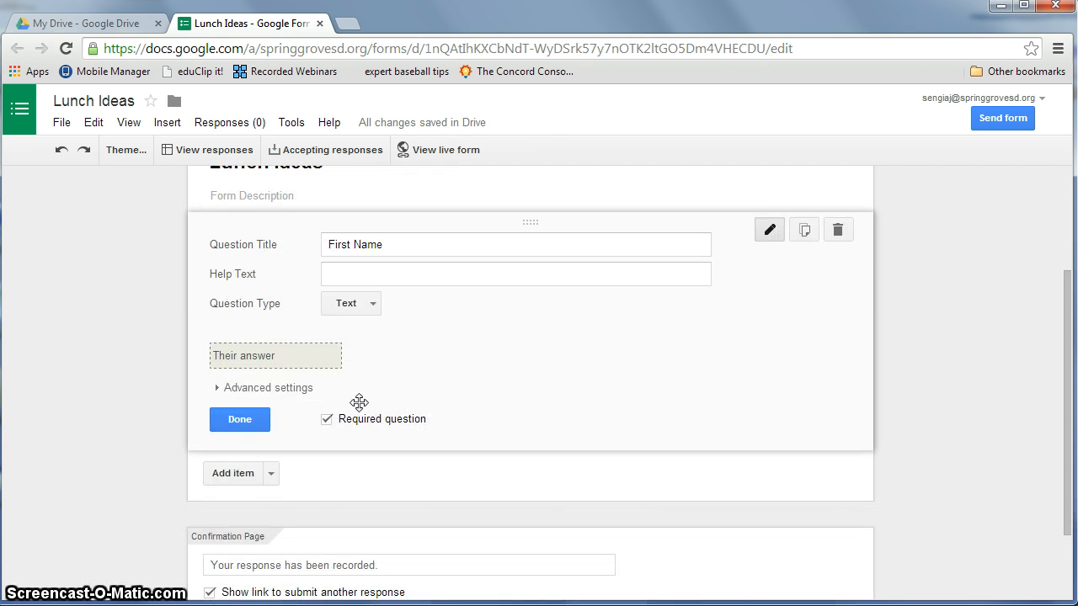
left_click(271, 475)
left_click(244, 351)
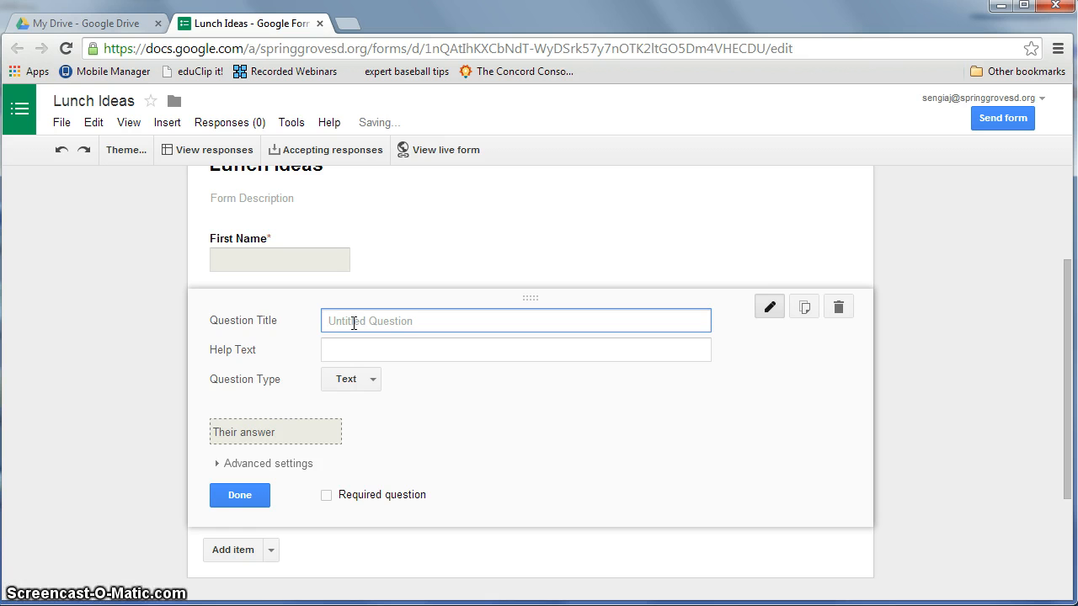
type("Last Name")
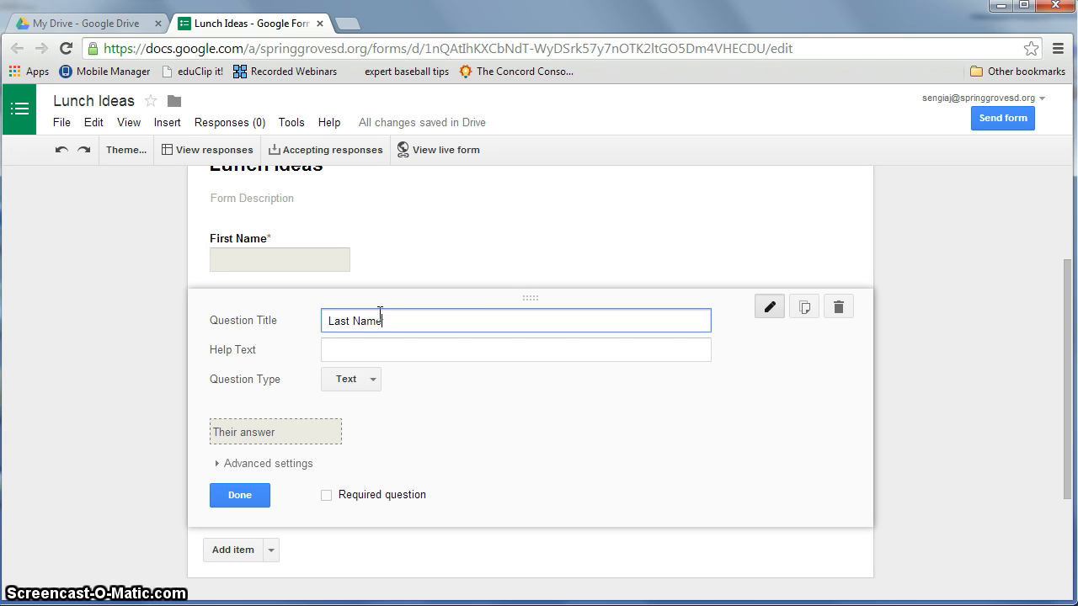
left_click(326, 495)
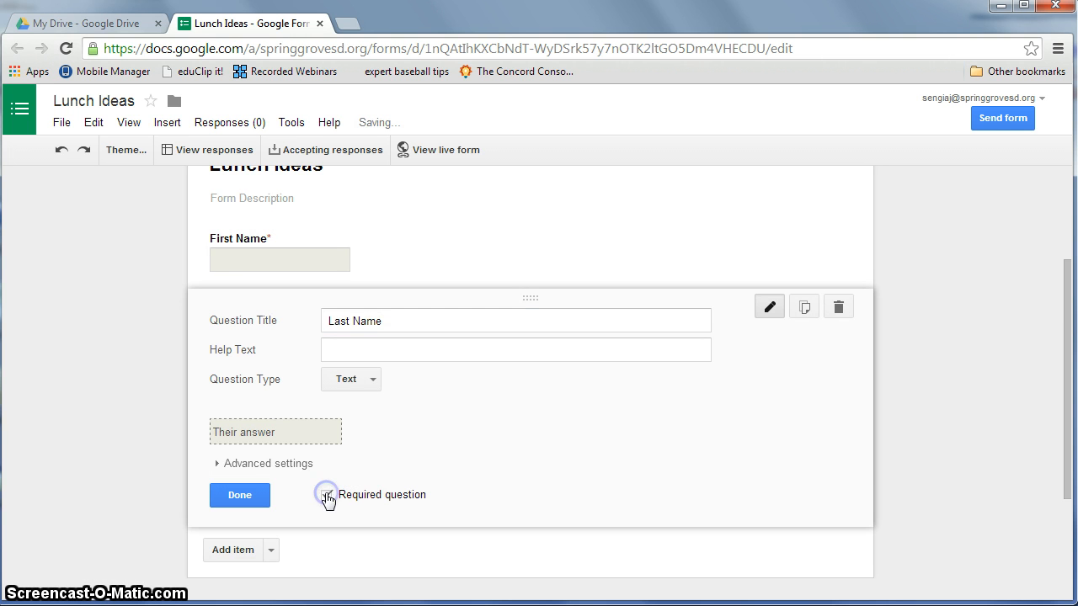
Step: Add a multiple choice question titled "Where would you like to go for lunch?" below the Last Name question
left_click(270, 551)
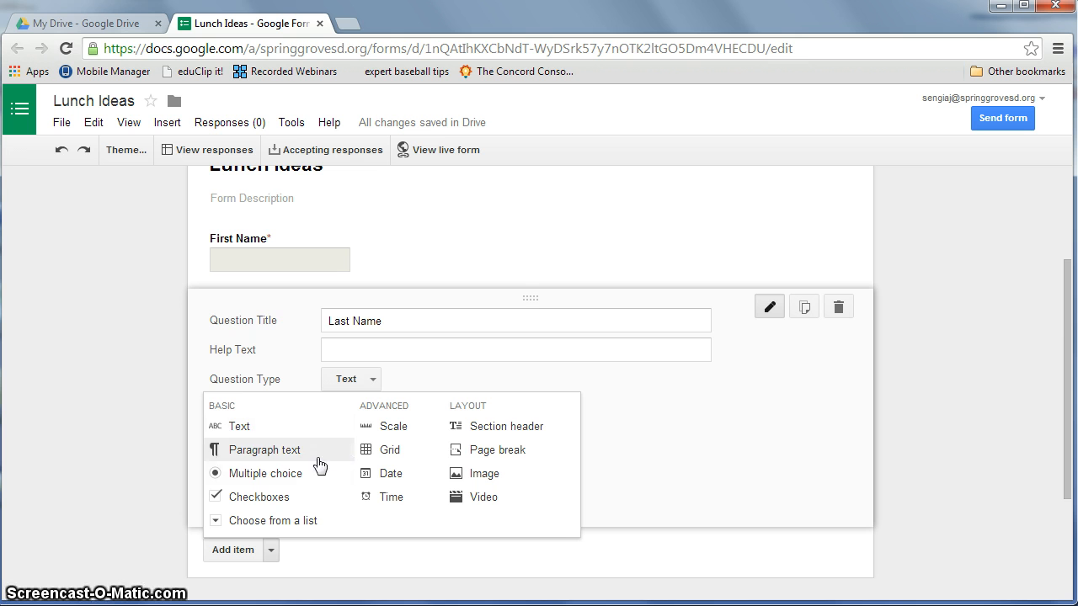
left_click(243, 478)
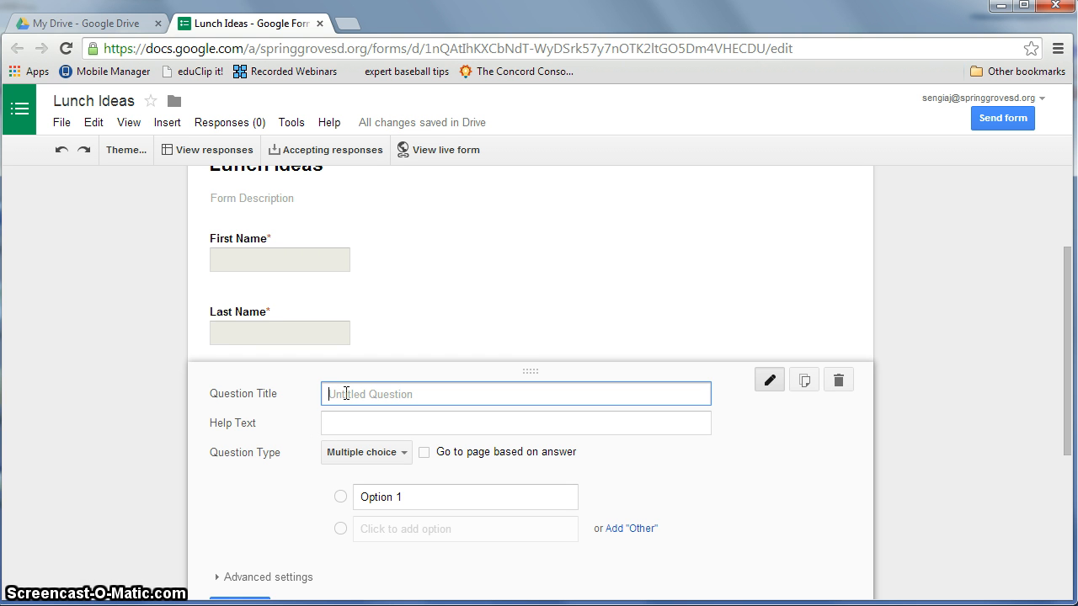
type("Where would you like to go")
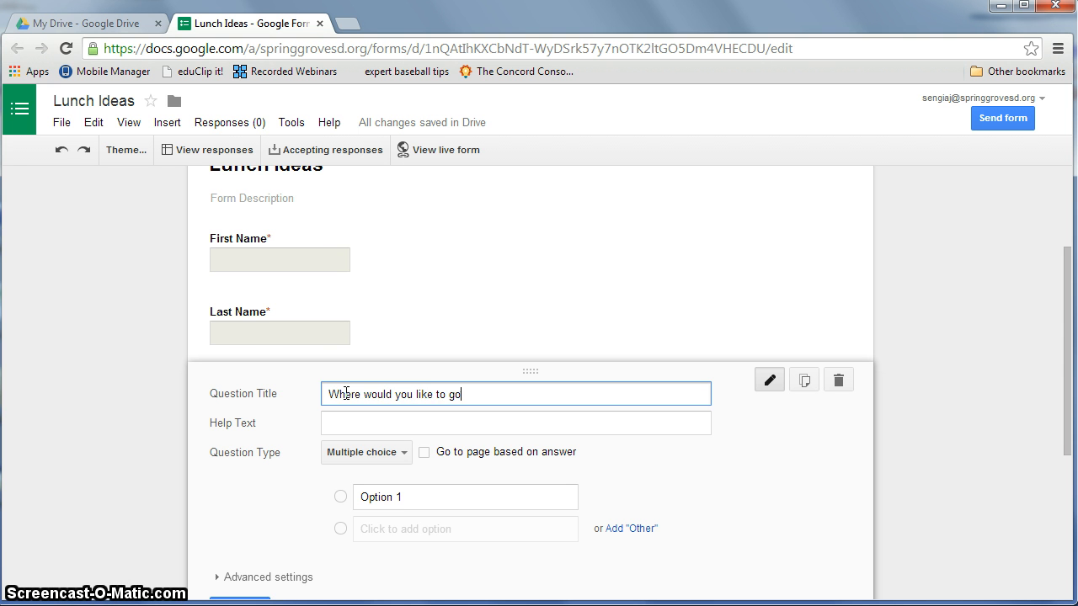
type(" for lunch?")
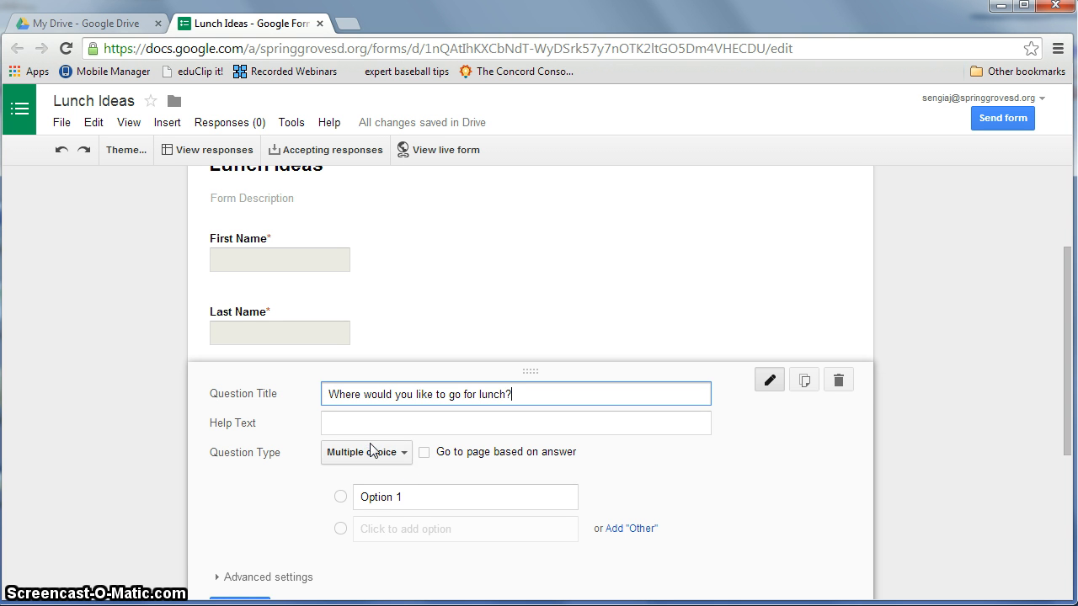
Step: Enter "Hardee's" and "Subway" as the first two answer options of the lunch question
left_click(382, 498)
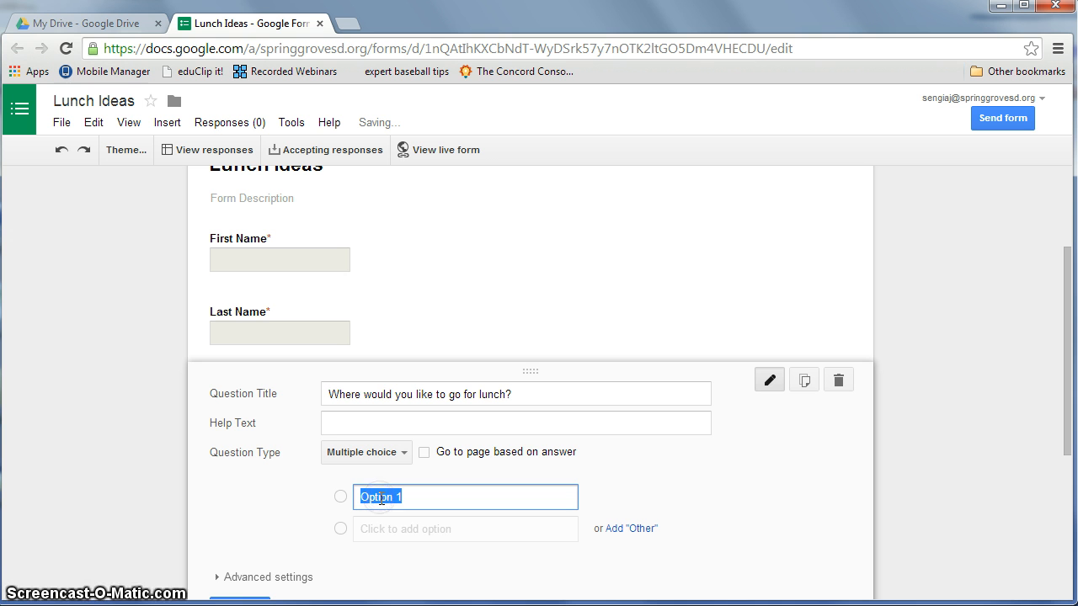
type("Hardee's")
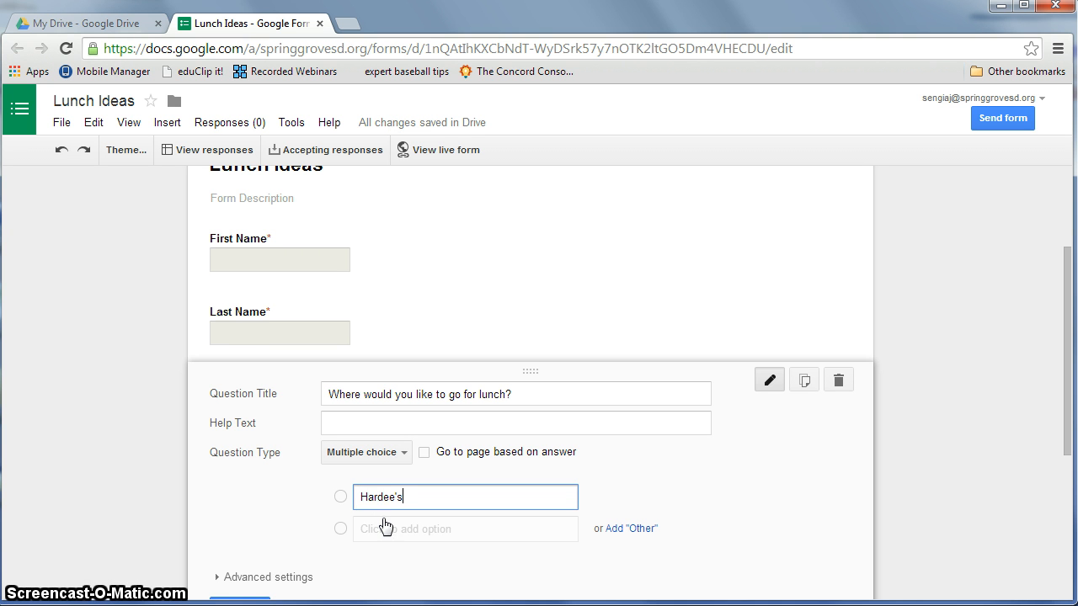
left_click(384, 533)
type("Su")
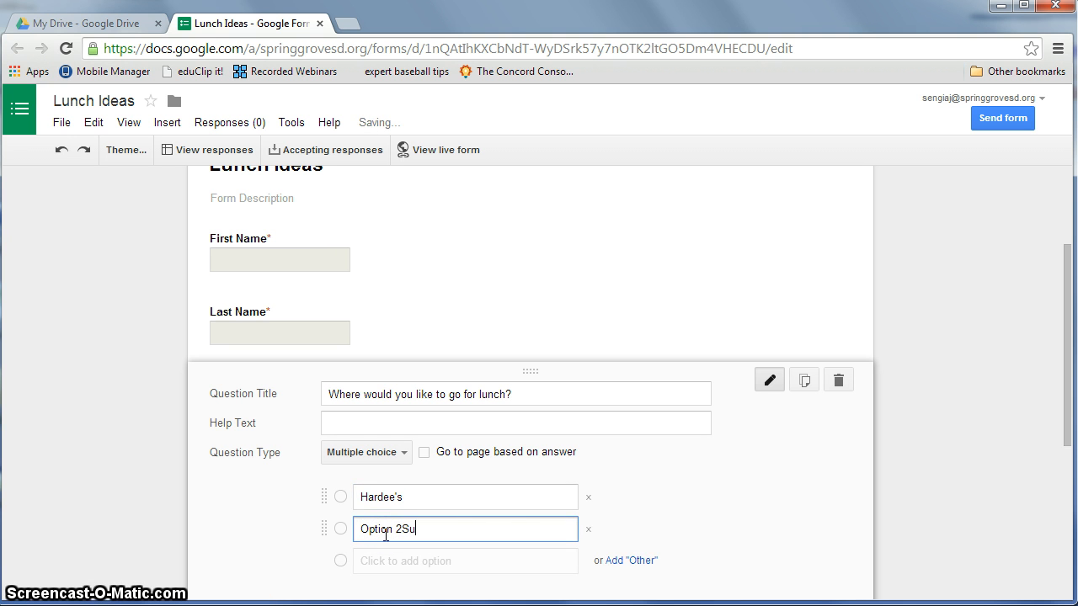
type("bway")
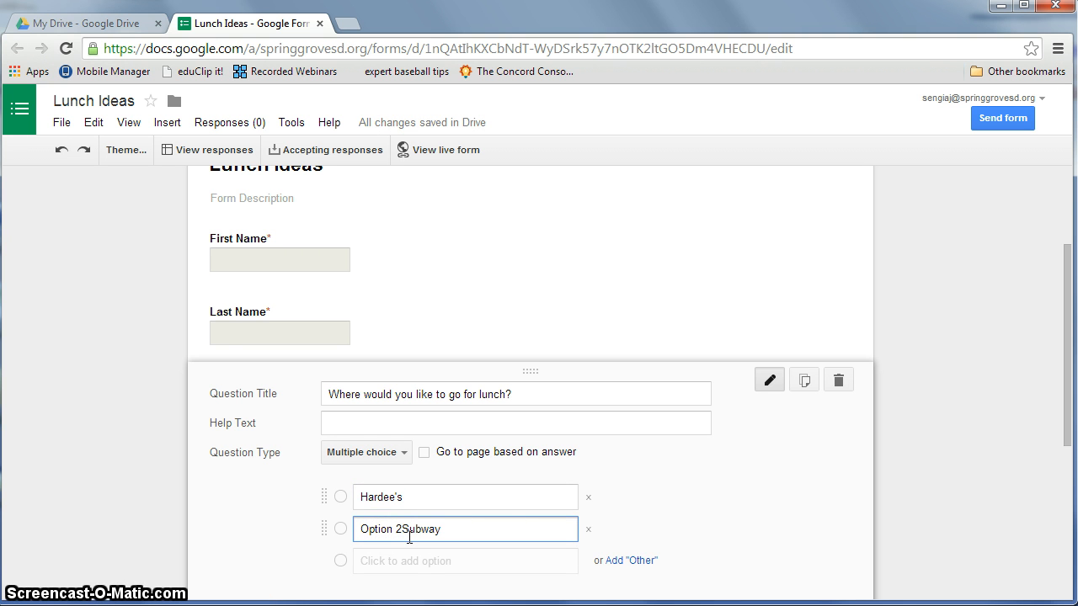
left_click(401, 530)
key("BackSpace")
key("BackSpace")
key("BackSpace")
key("BackSpace")
key("BackSpace")
key("BackSpace")
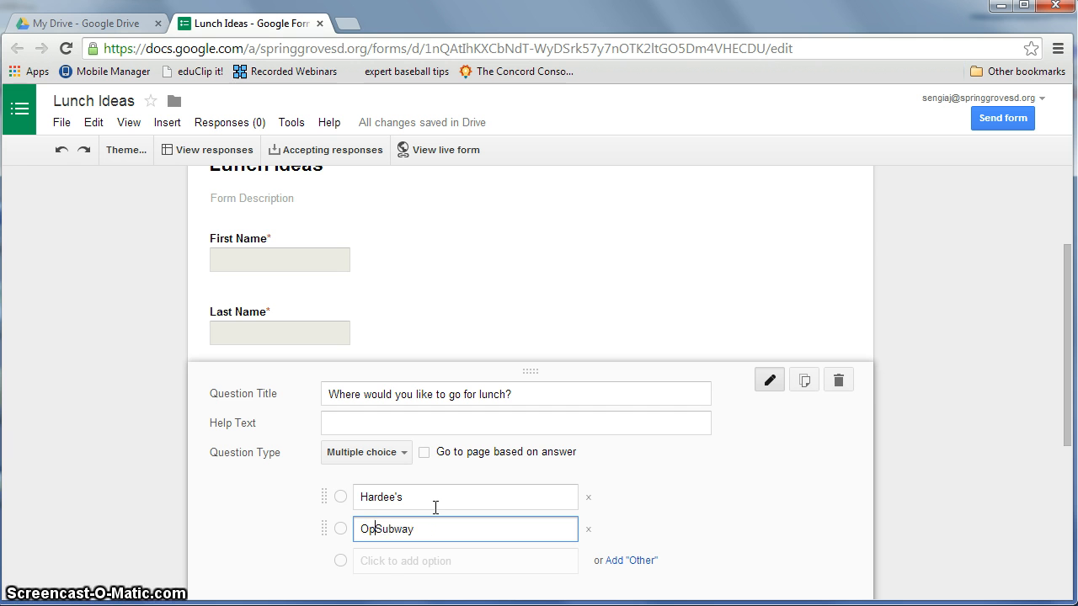
key("BackSpace")
key("BackSpace")
Step: Add "Jim and Nena's" as the third answer option of the lunch question
left_click(381, 563)
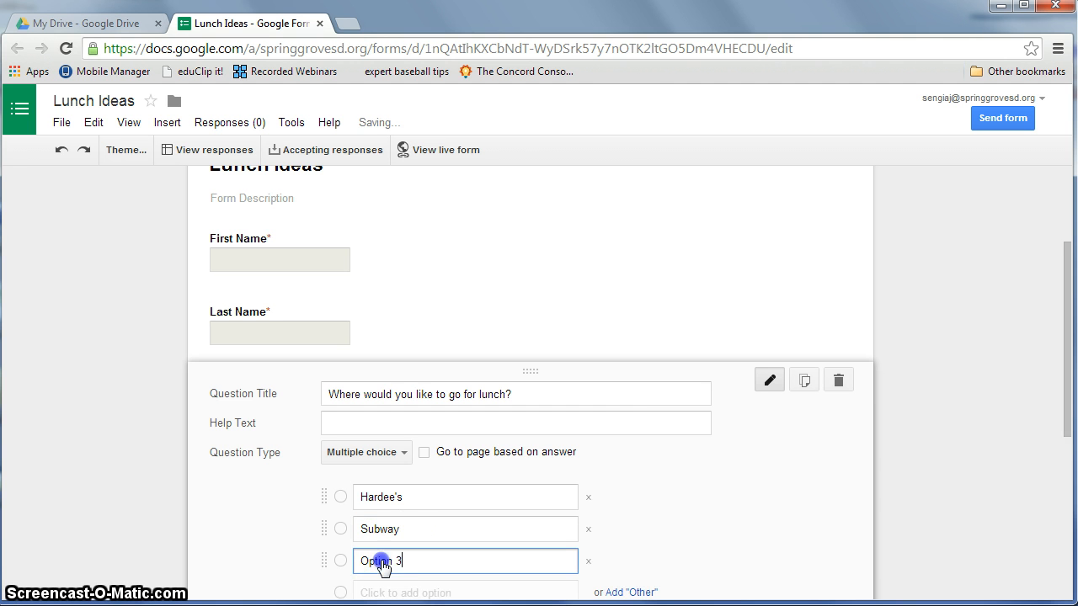
triple_click(423, 560)
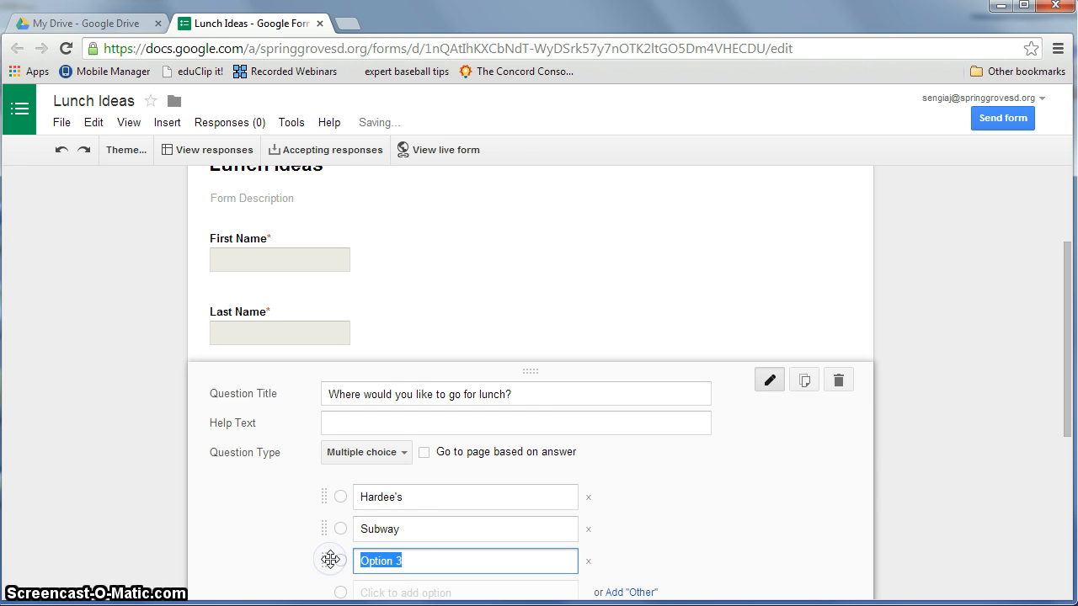
type("Jim ")
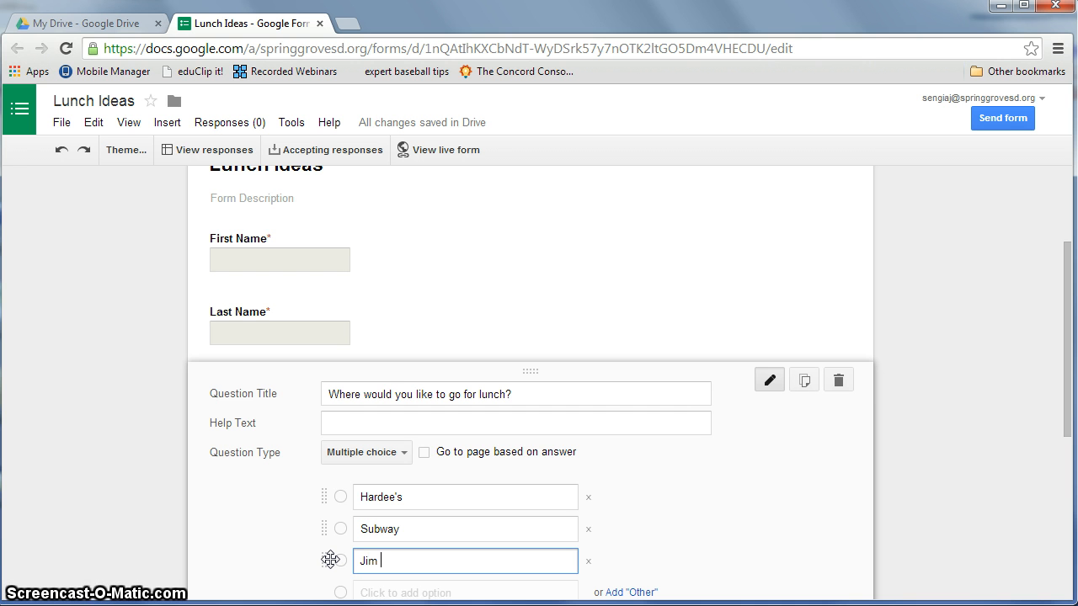
type("and Nen")
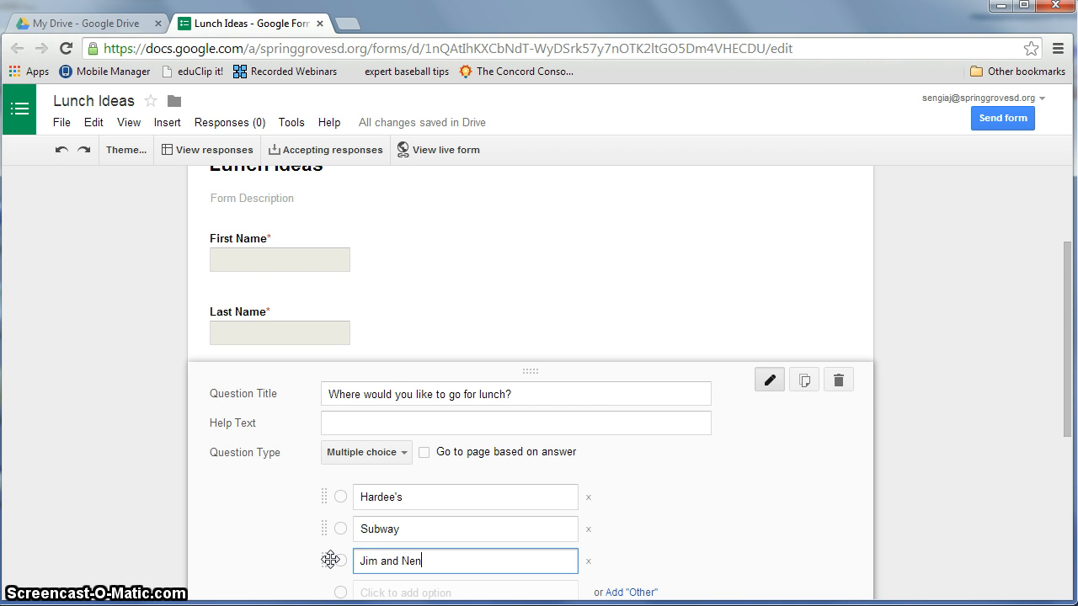
type("a's")
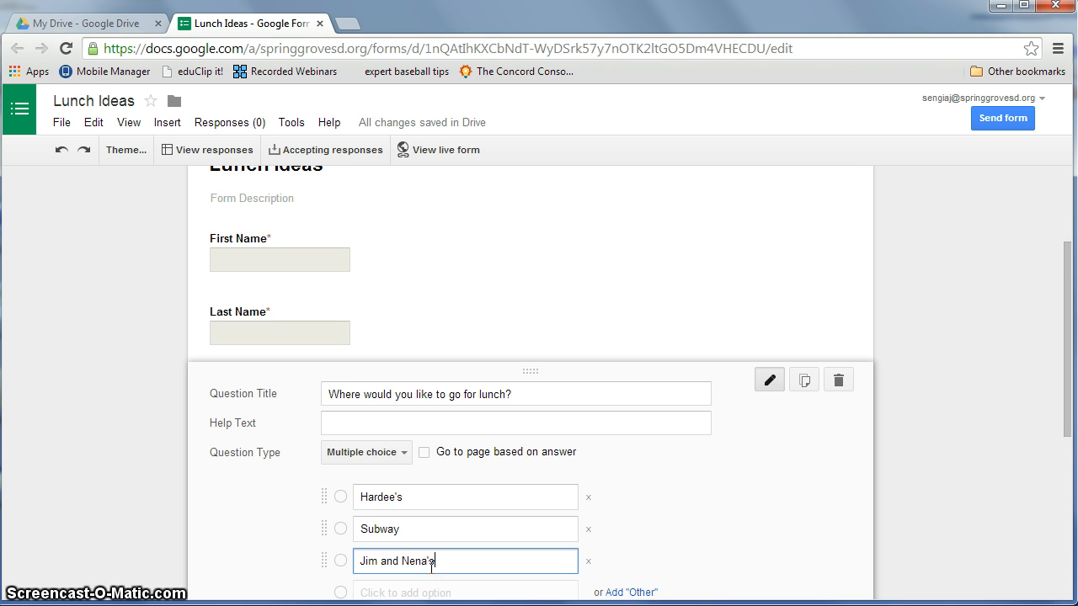
Step: Add "Aunt Nettie's" as the fourth answer option of the lunch question
scroll(698, 512, "down", 1)
left_click(402, 509)
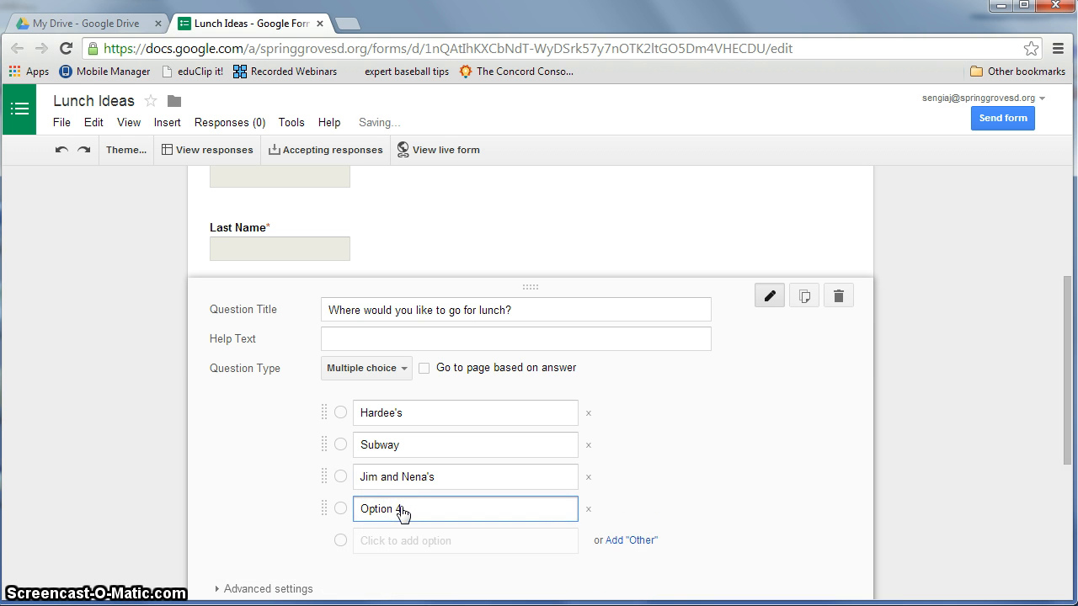
left_click_drag(410, 508, 312, 510)
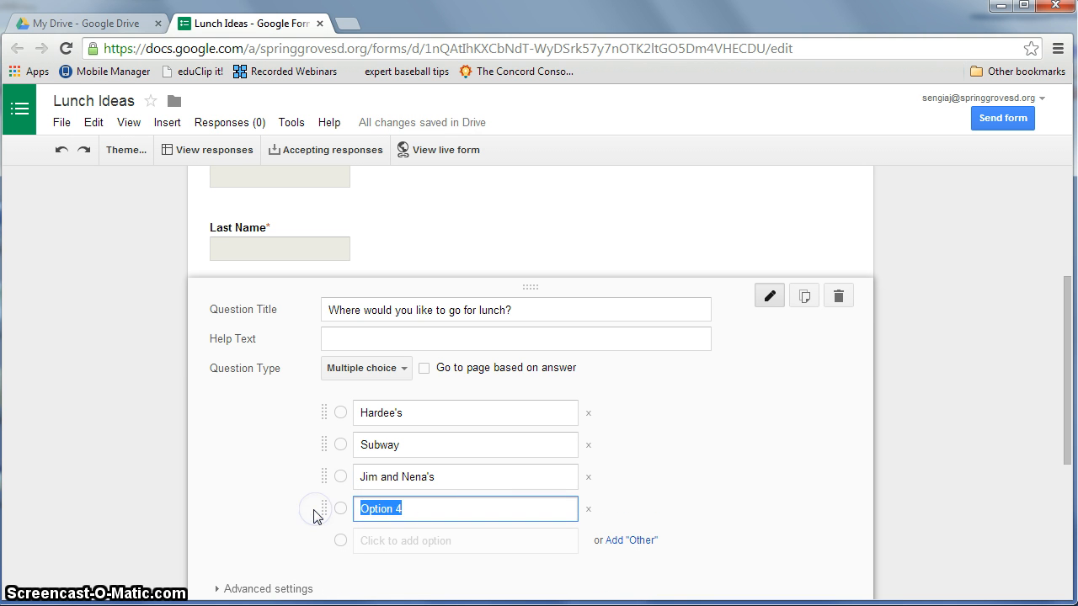
type("Aunt Nettie's")
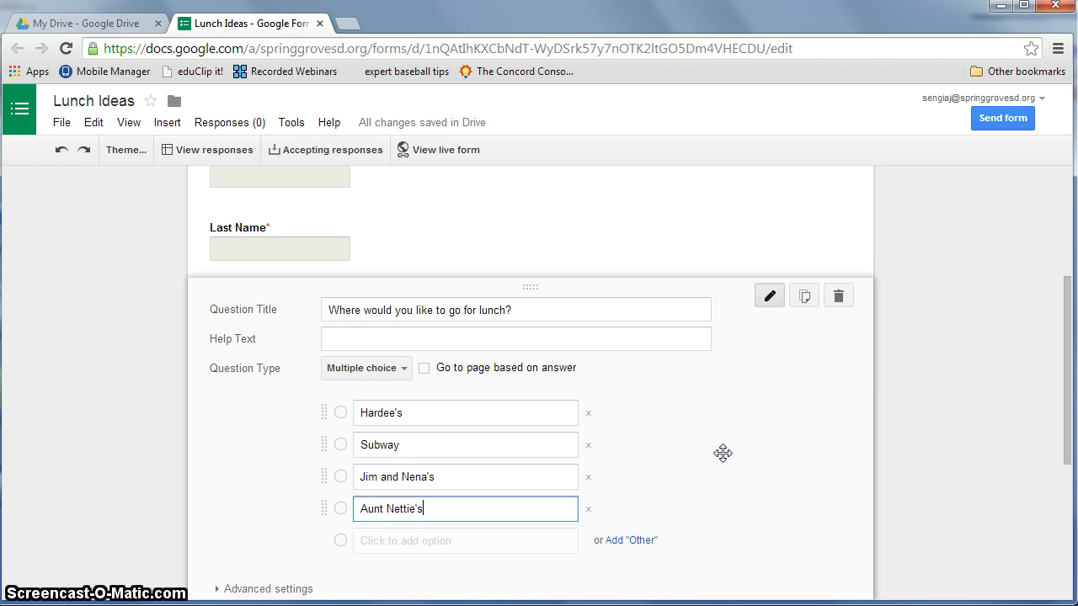
Step: Make the lunch question required and finish editing it
scroll(721, 451, "down", 1)
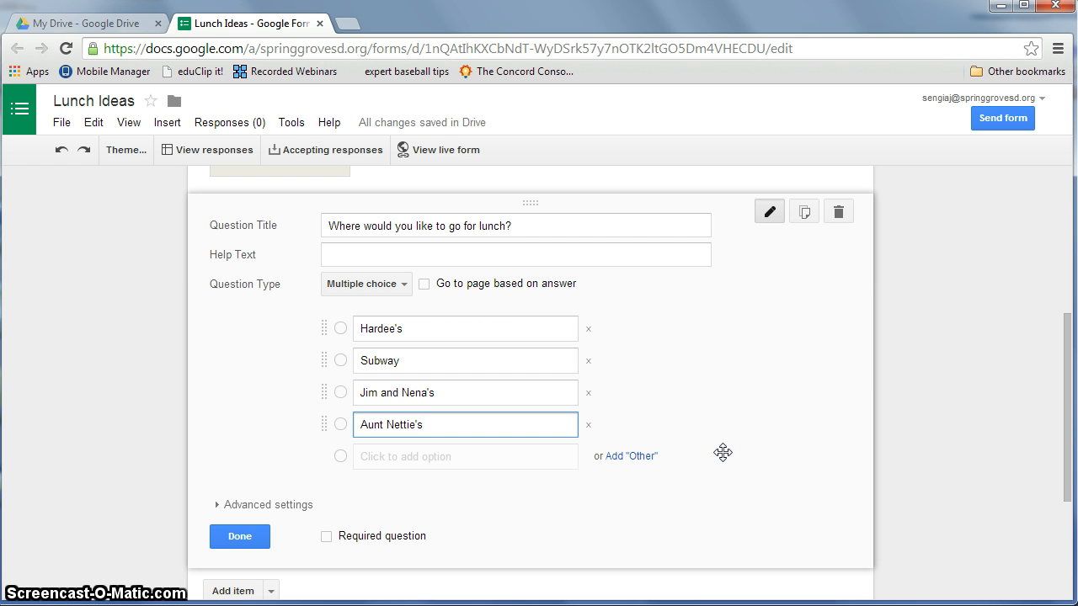
left_click(328, 537)
scroll(378, 402, "up", 4)
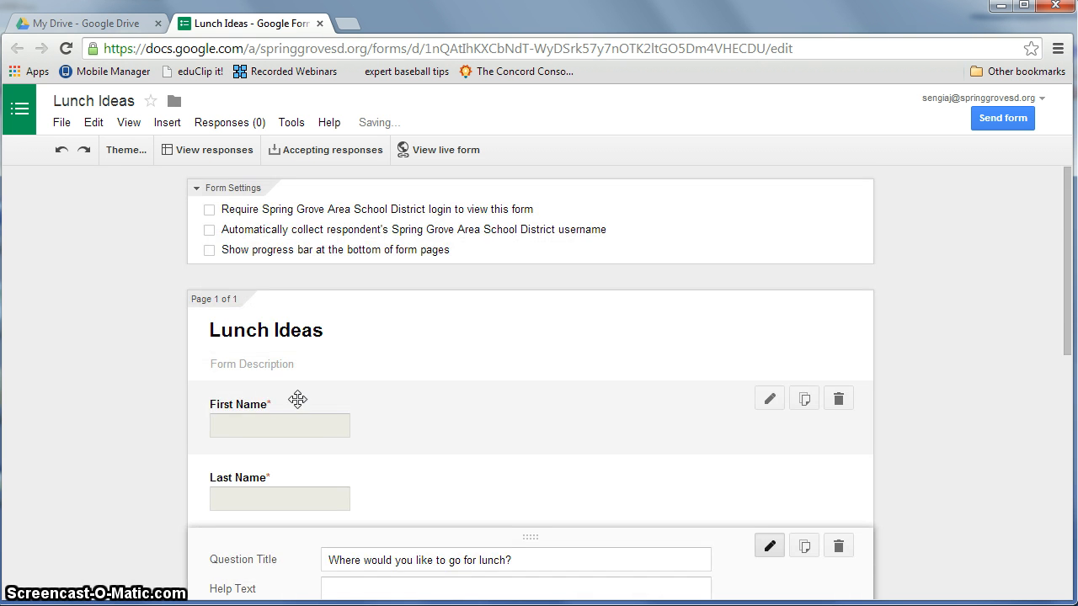
scroll(297, 404, "down", 3)
scroll(297, 407, "down", 2)
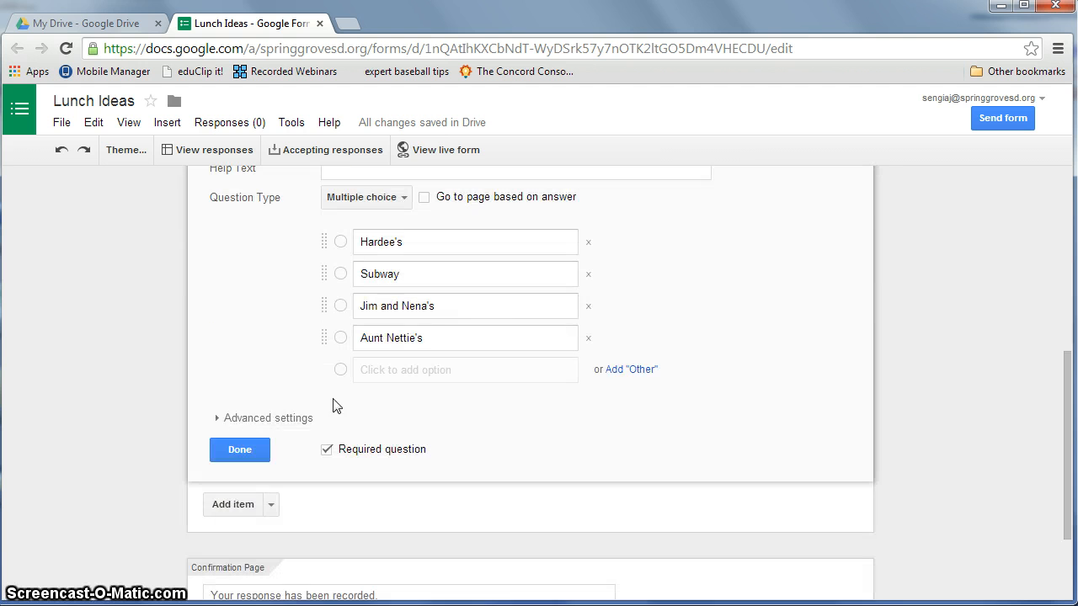
left_click(239, 450)
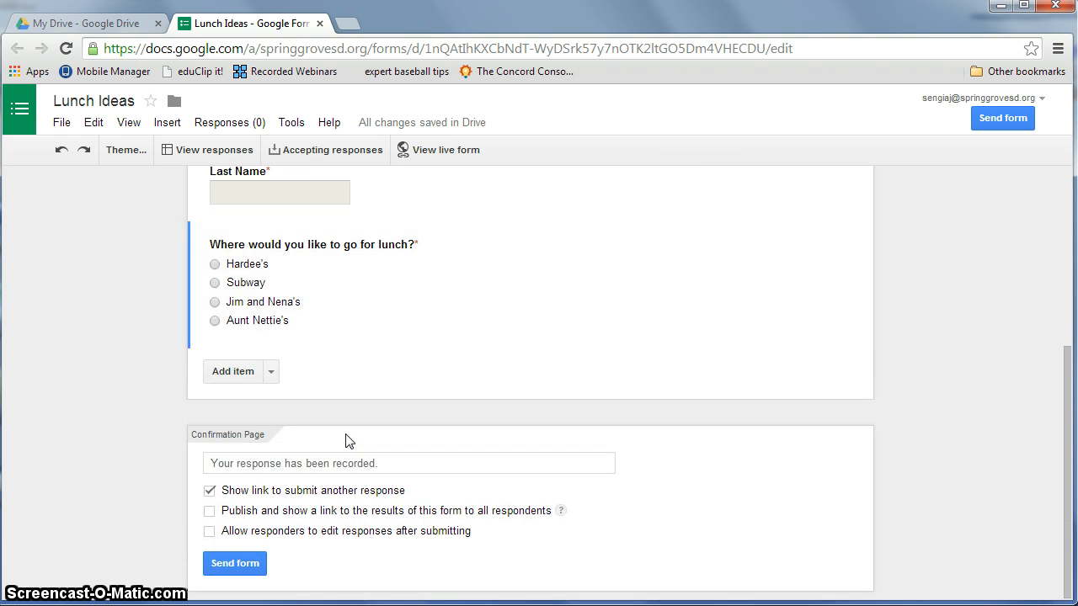
Step: Copy the form's share link from the send options and close them
scroll(347, 436, "up", 4)
scroll(352, 414, "up", 2)
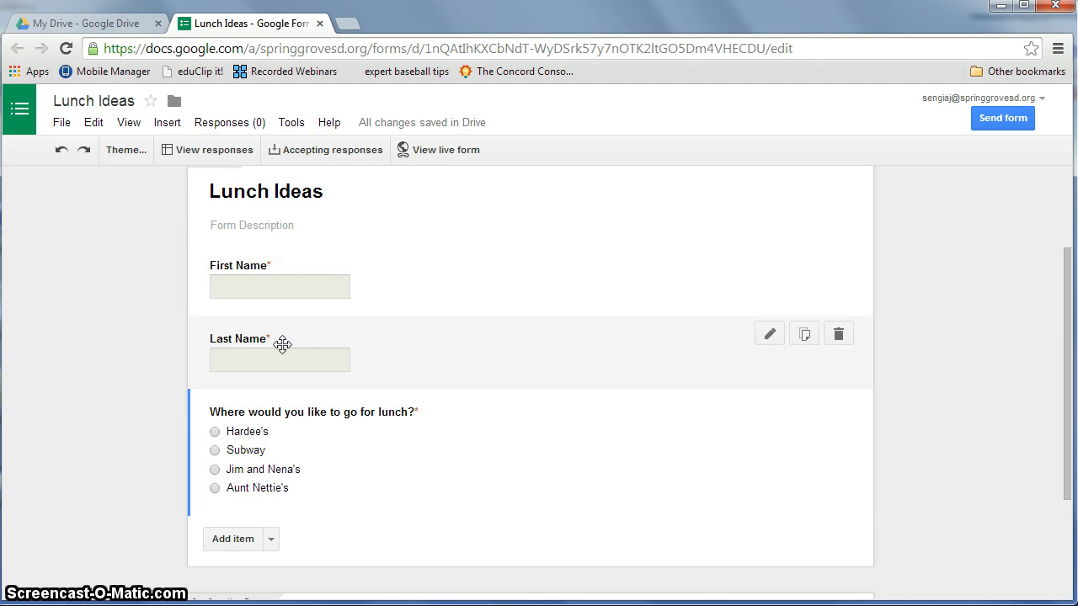
scroll(348, 377, "down", 1)
scroll(349, 377, "down", 1)
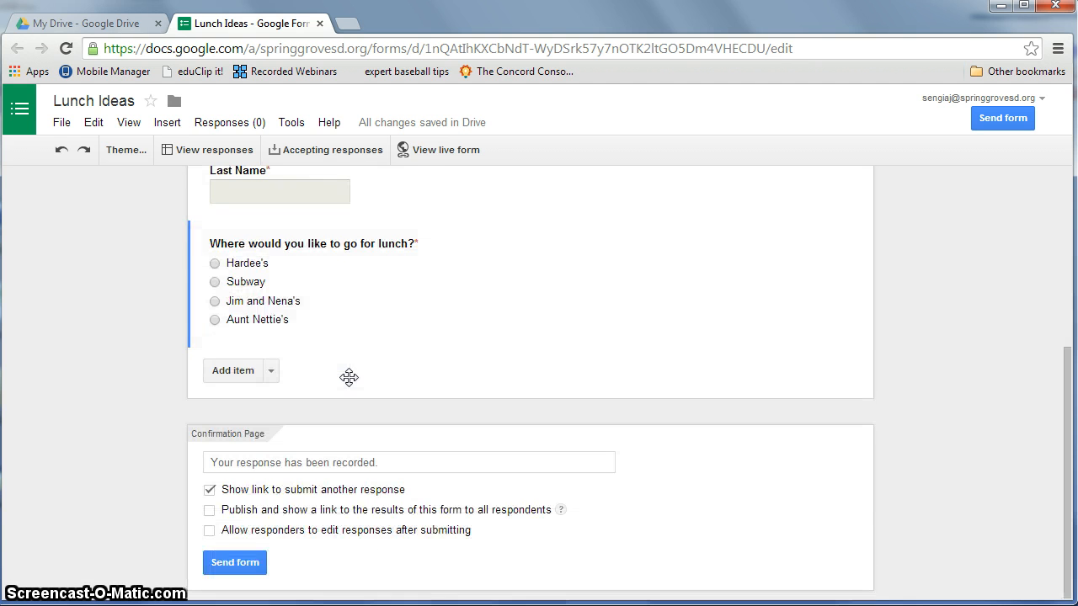
left_click(234, 563)
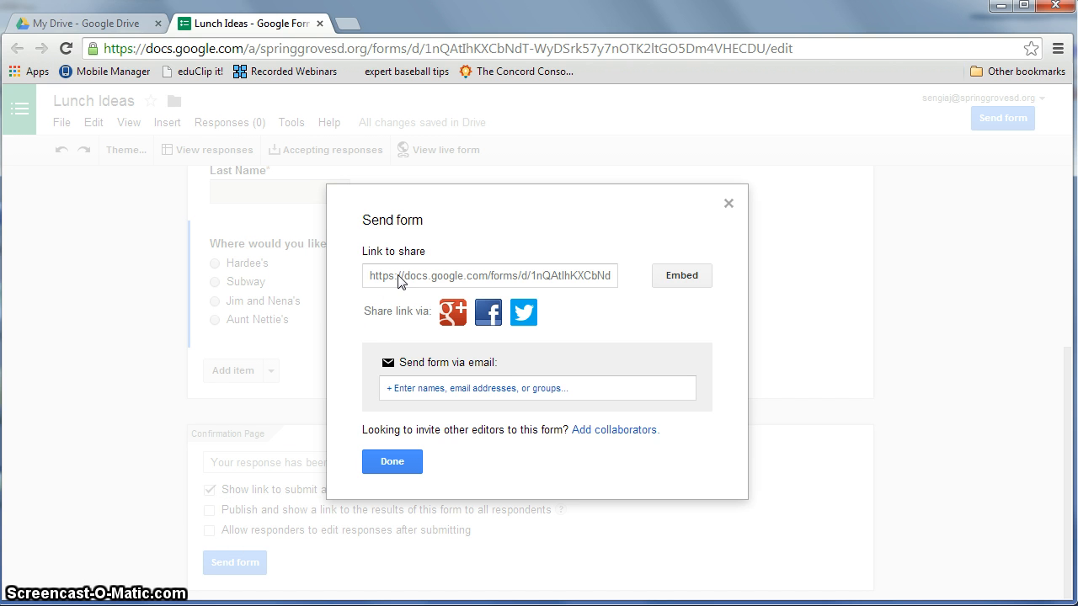
left_click(531, 275)
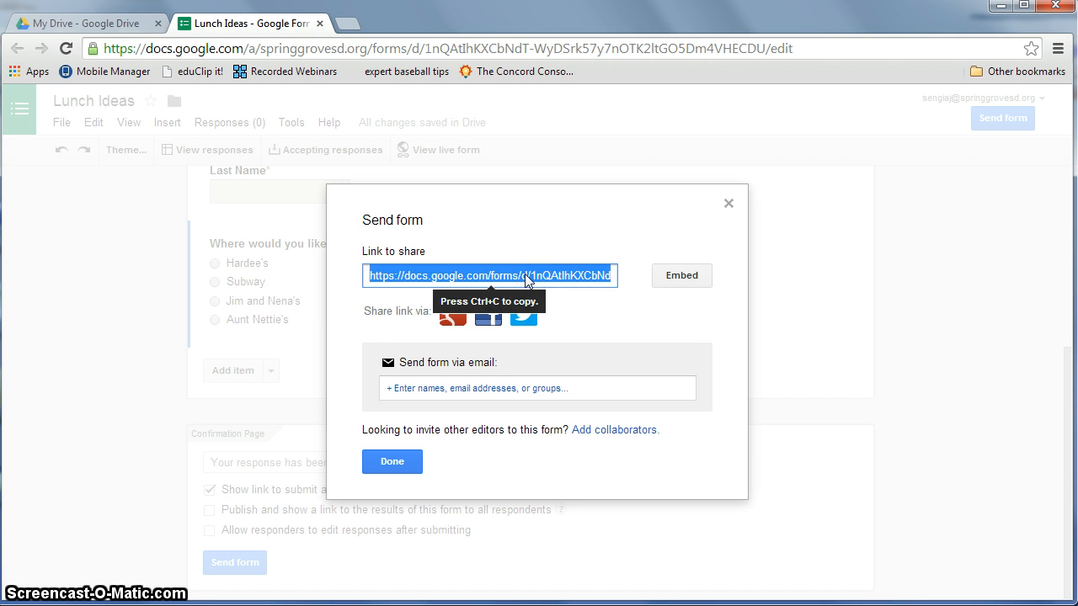
right_click(528, 276)
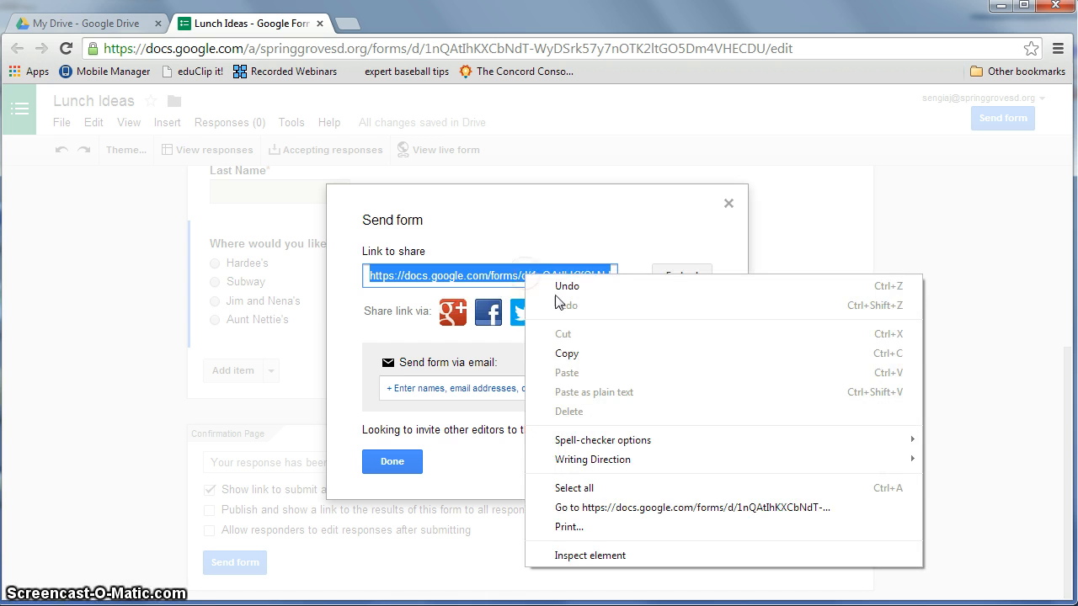
left_click(563, 353)
left_click(392, 462)
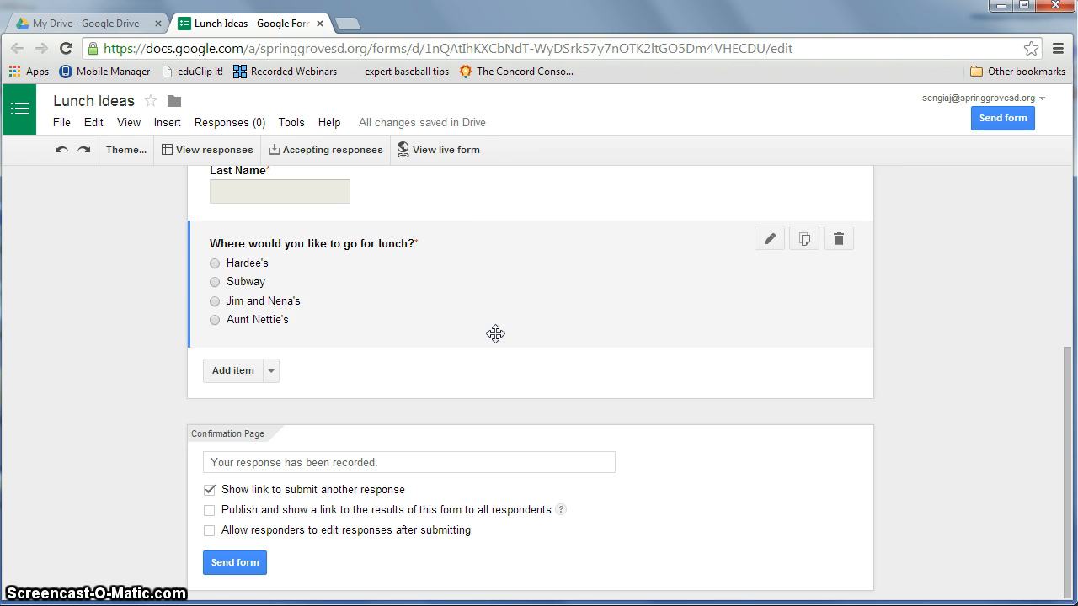
Step: Open the live form and submit a response with a first name, a last name and "Jim and Nena's" as the lunch choice
left_click(437, 151)
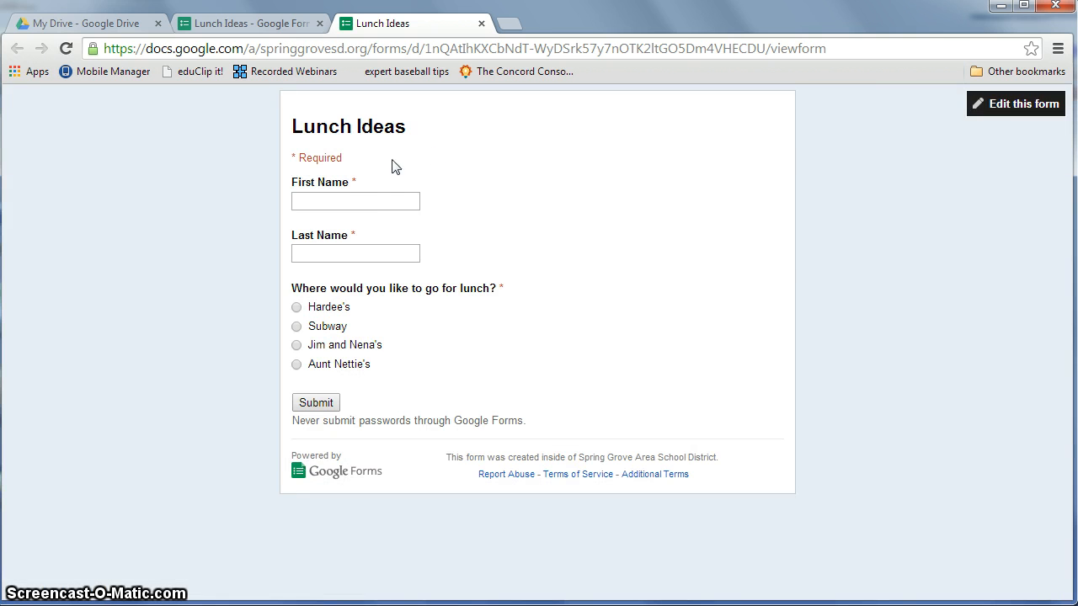
left_click(370, 199)
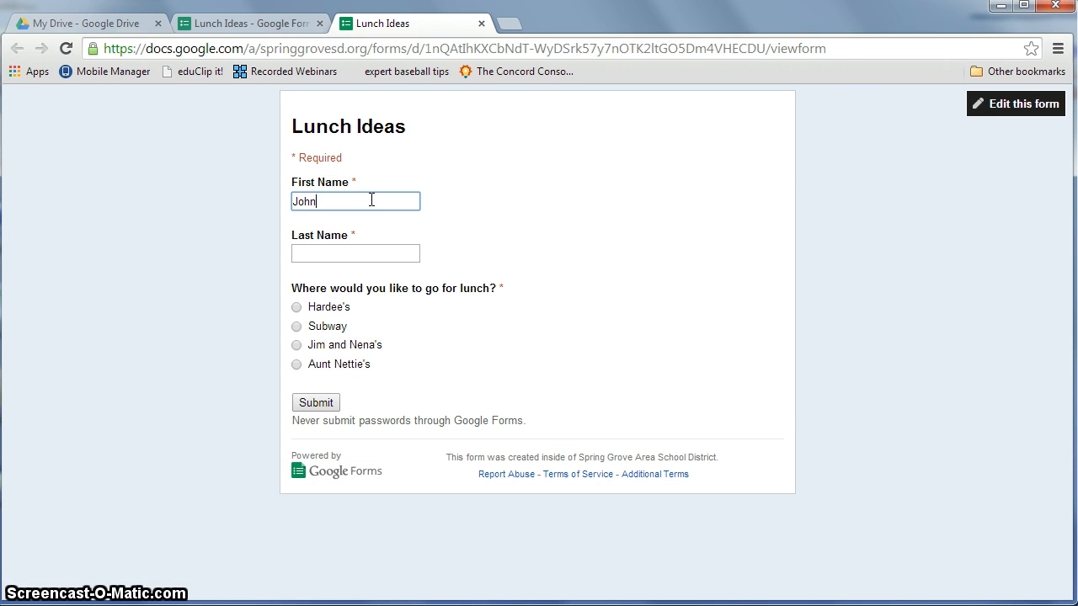
key("Tab")
type("Sengia")
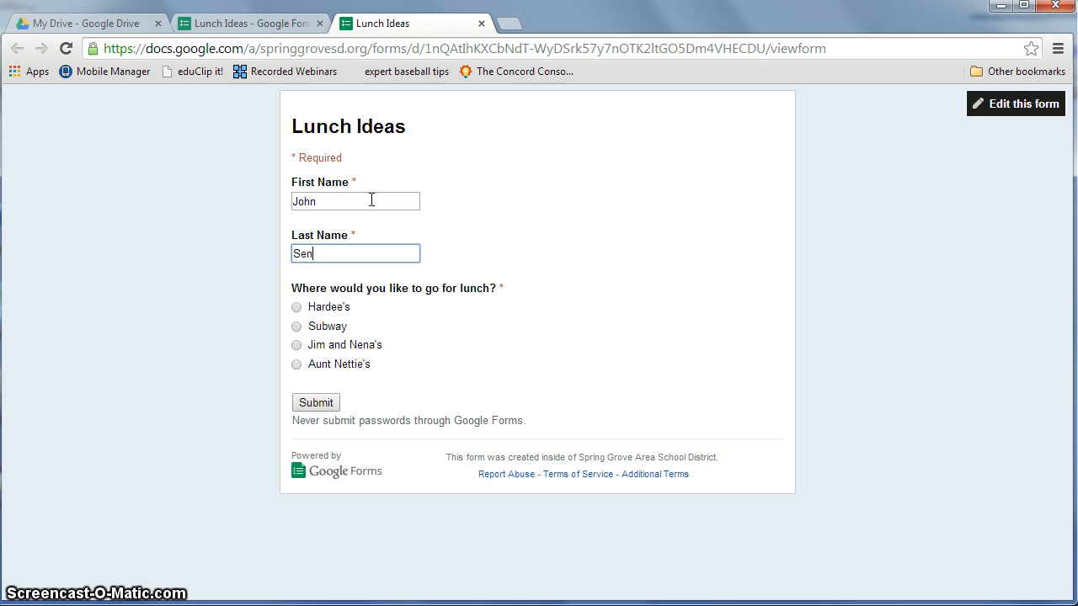
left_click(297, 346)
left_click(308, 403)
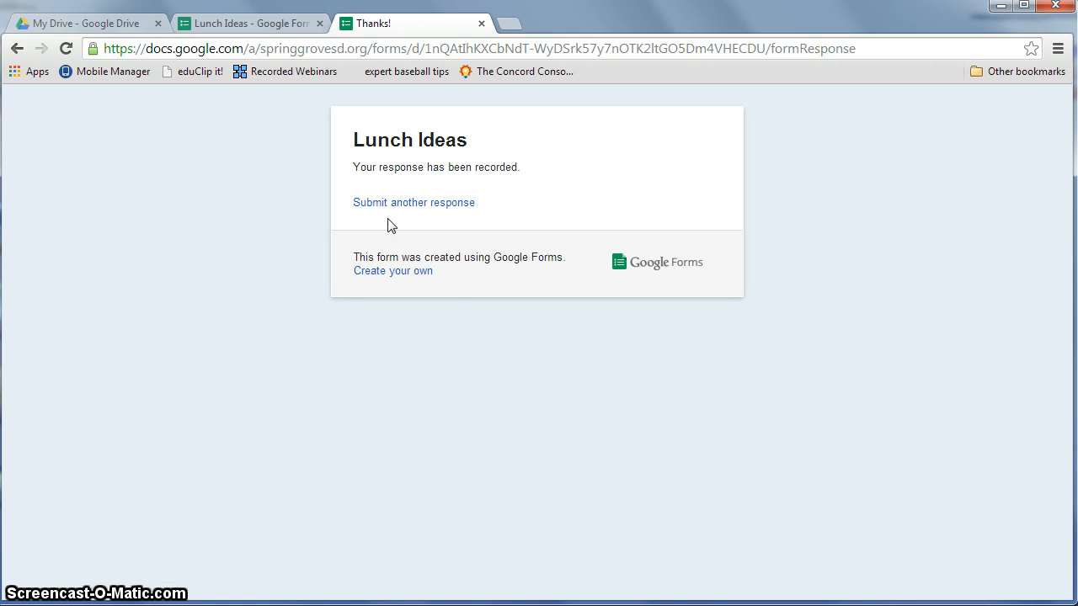
Step: Submit another response with a different first and last name and "Aunt Nettie's" as the lunch choice, and close the live form
left_click(423, 203)
left_click(376, 200)
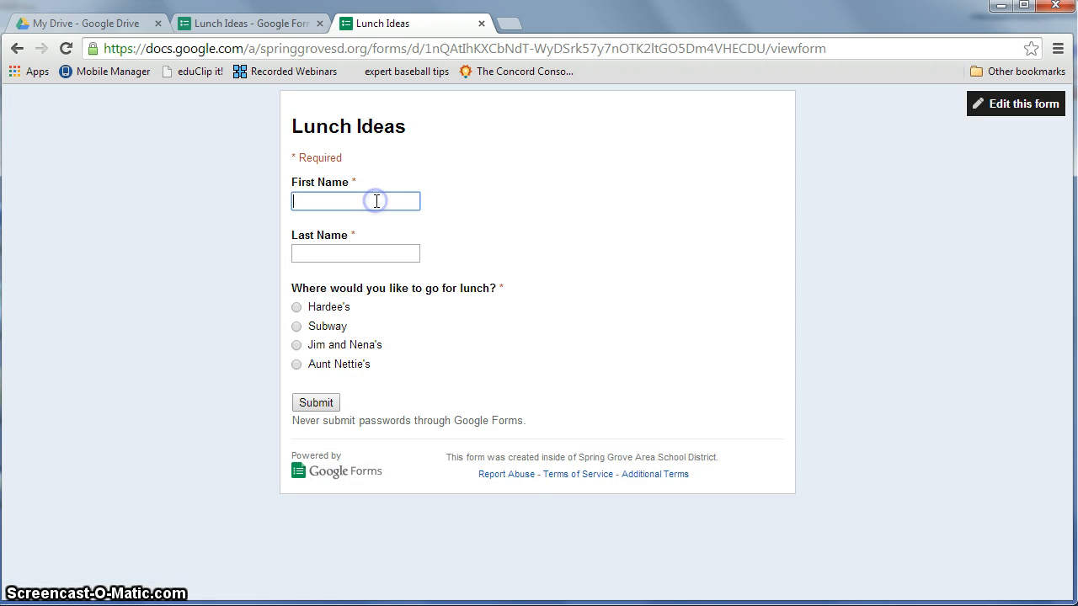
type("Joe")
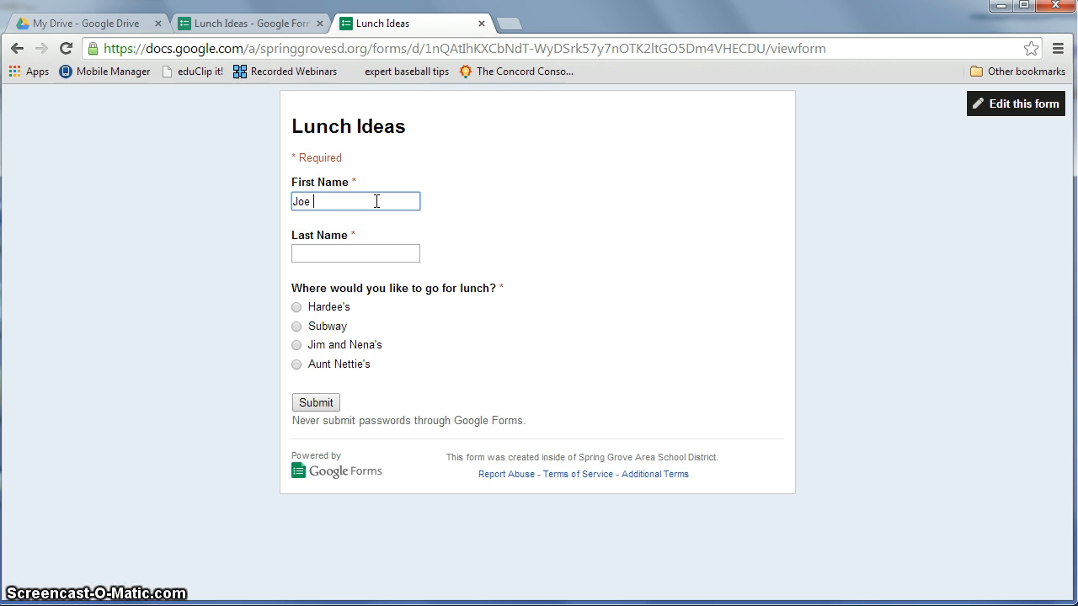
key("Tab")
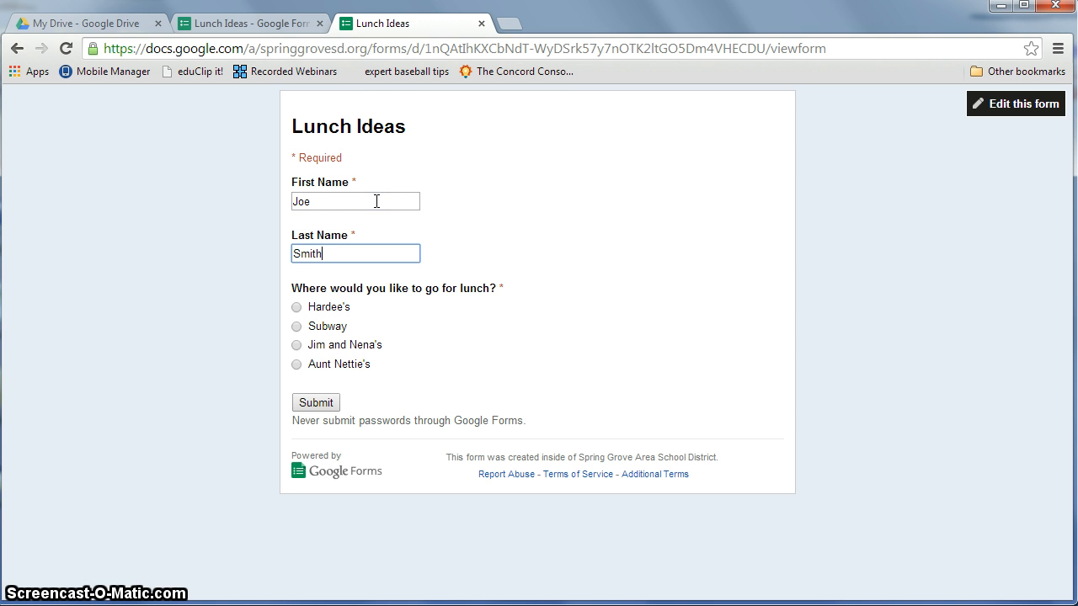
key("Tab")
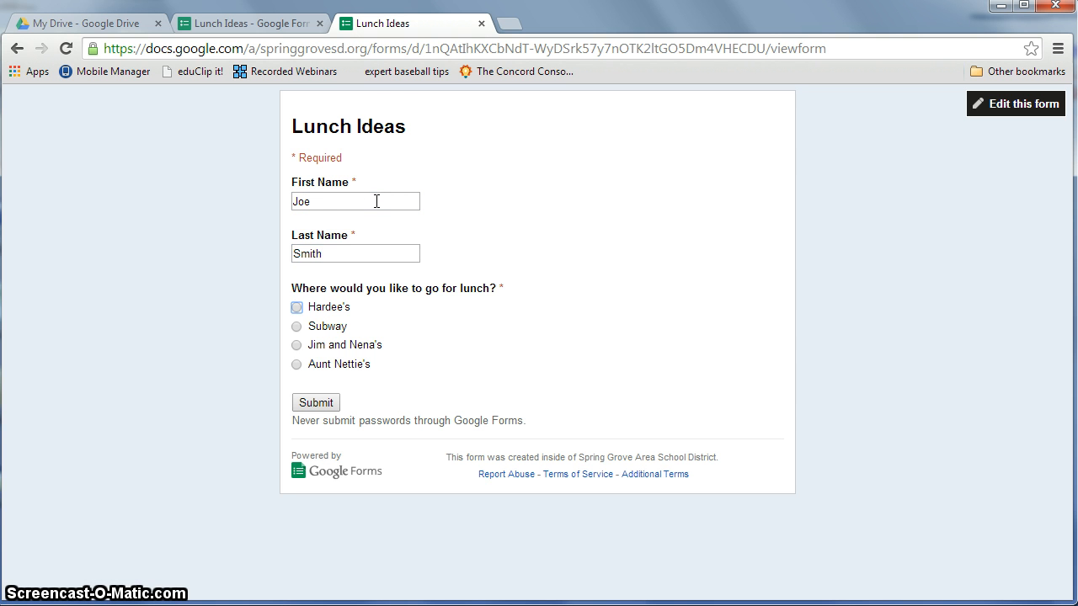
left_click(296, 365)
left_click(314, 403)
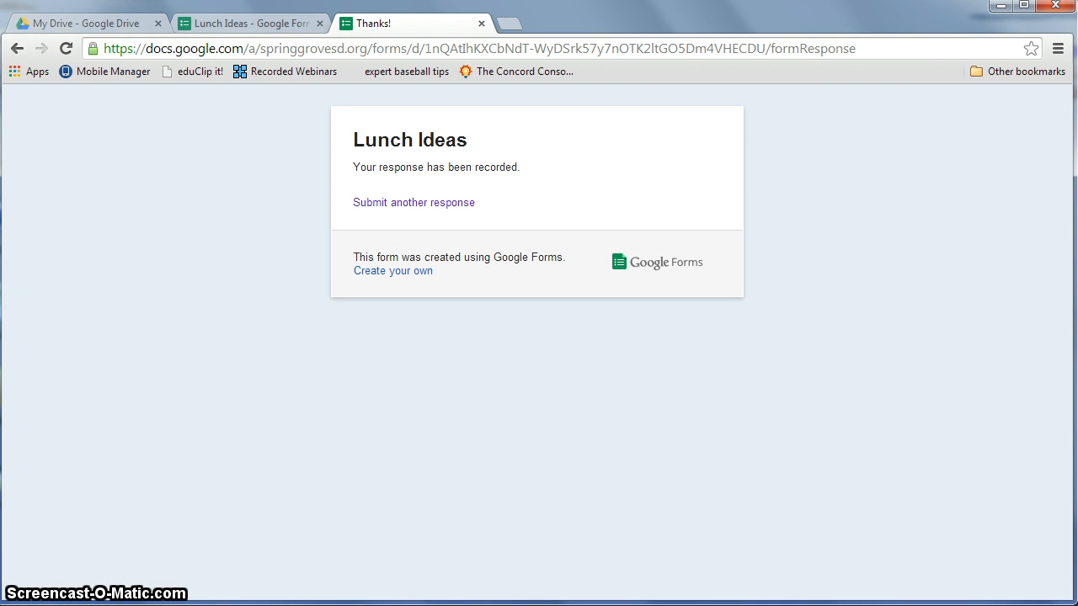
key("ctrl+w")
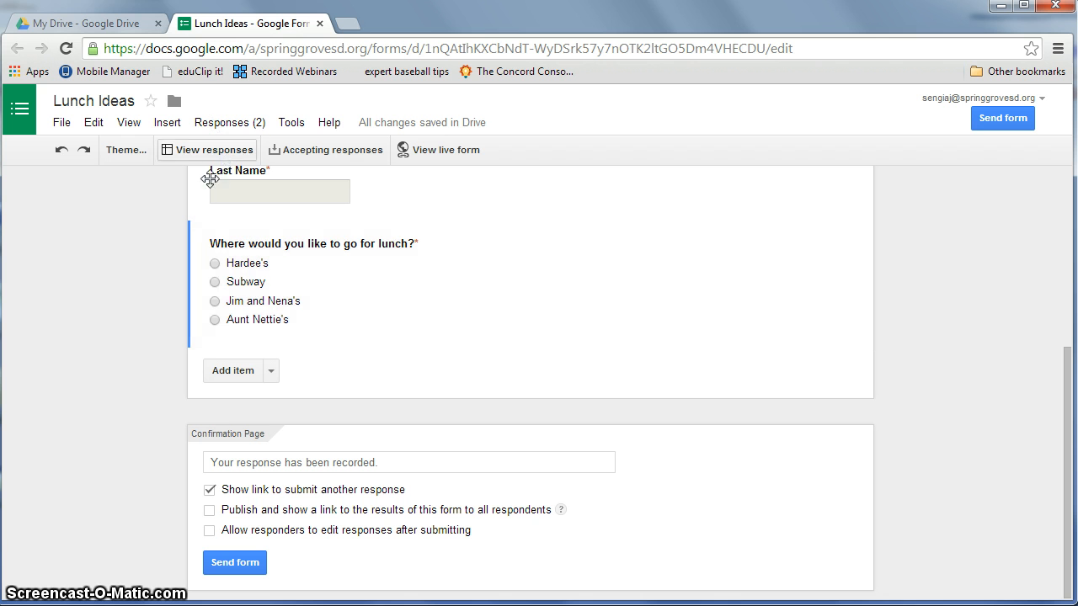
Step: Open the "Lunch Ideas (Responses)" spreadsheet from My Drive
left_click(78, 25)
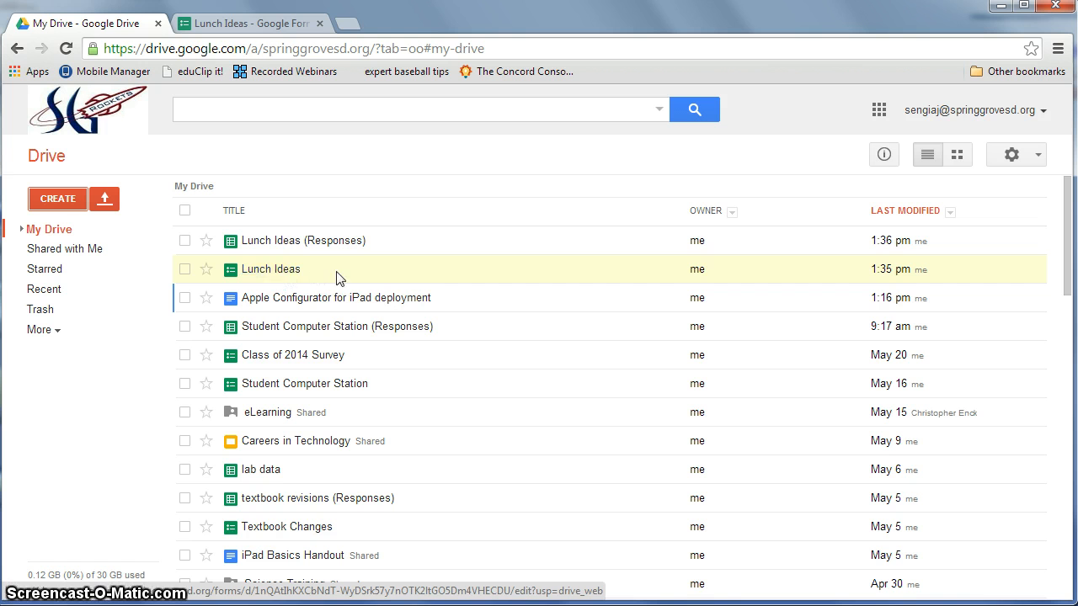
left_click(278, 269)
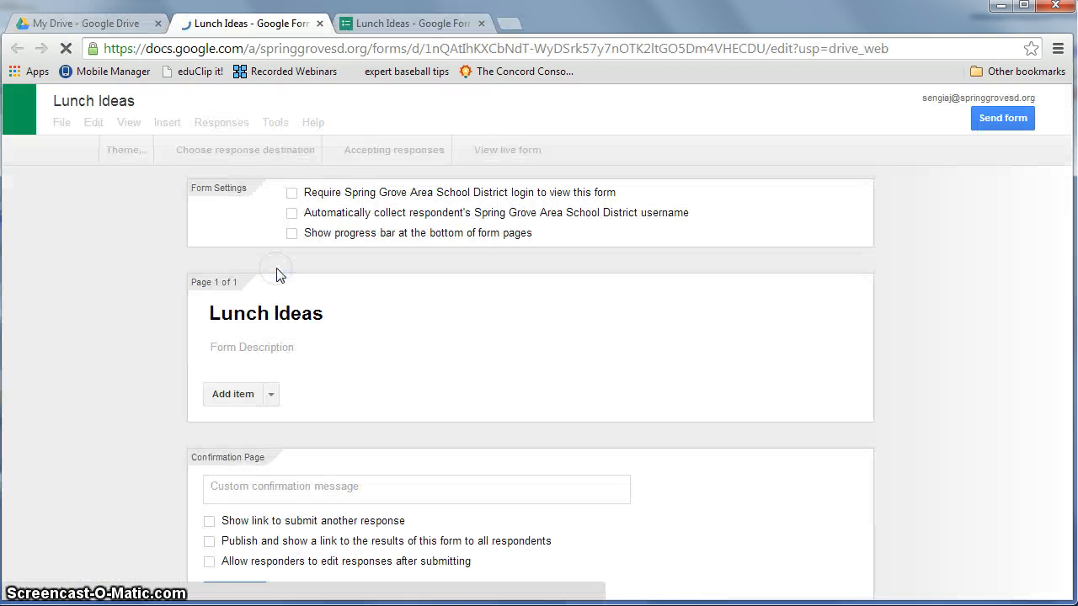
left_click(320, 23)
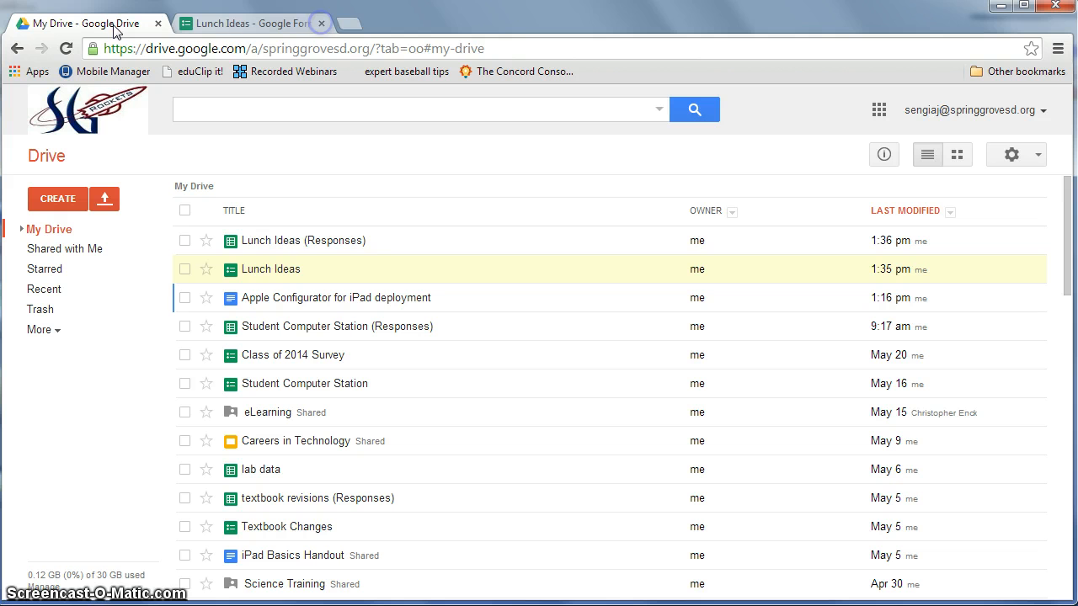
left_click(327, 244)
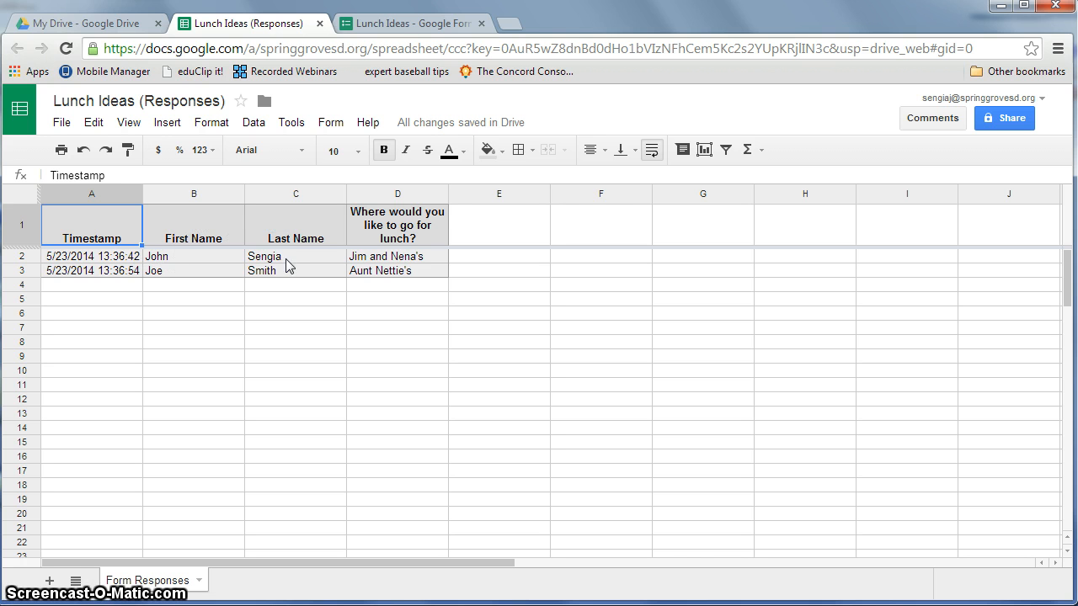
Step: Sort the responses A → Z by the lunch question column and again by the Last Name column
left_click(439, 196)
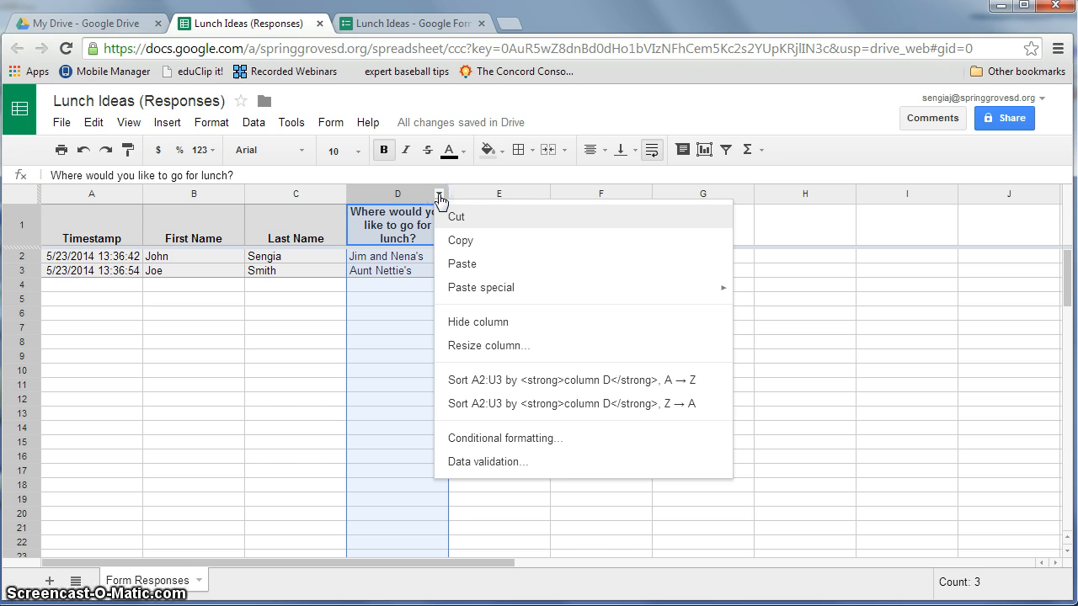
left_click(512, 381)
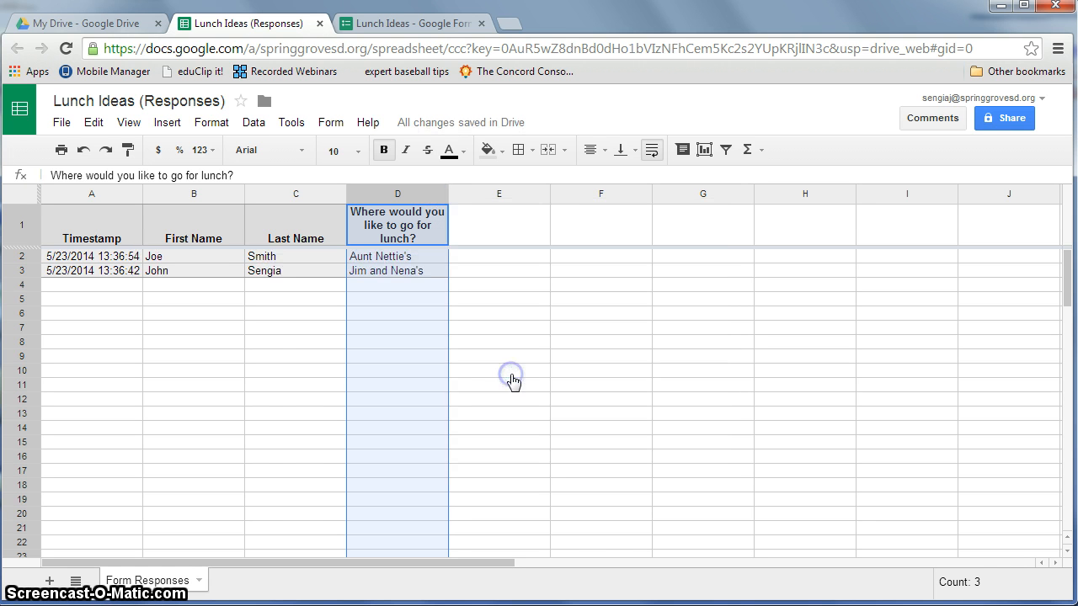
left_click(296, 237)
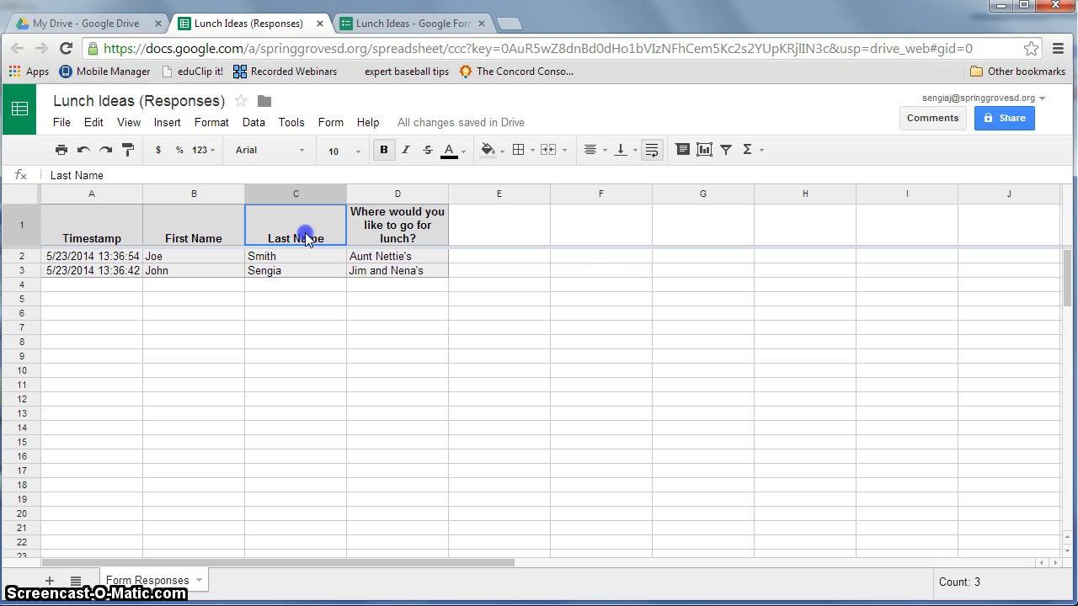
left_click(337, 194)
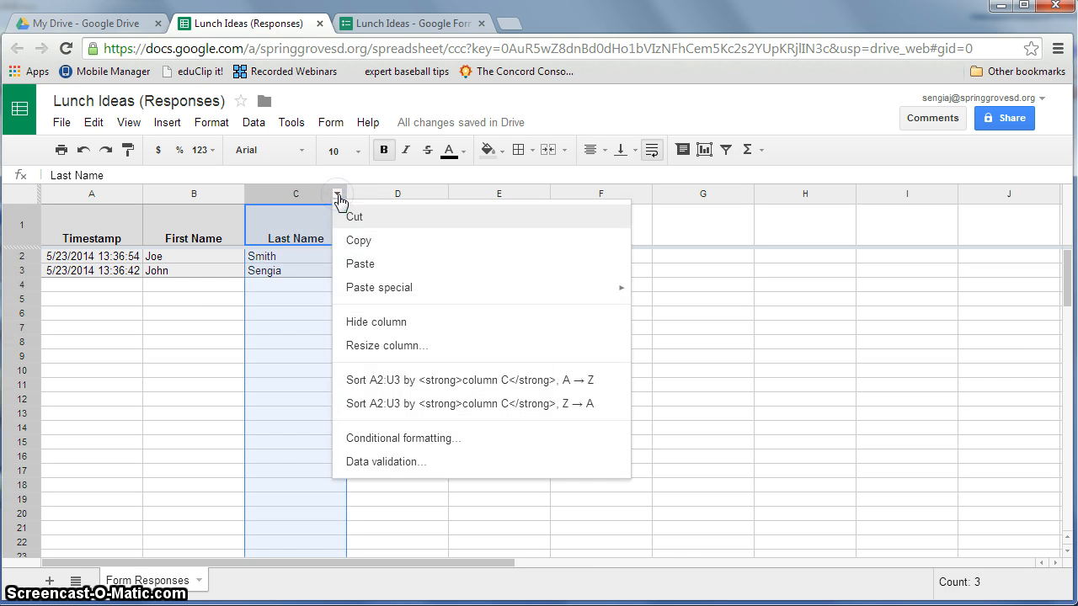
left_click(403, 384)
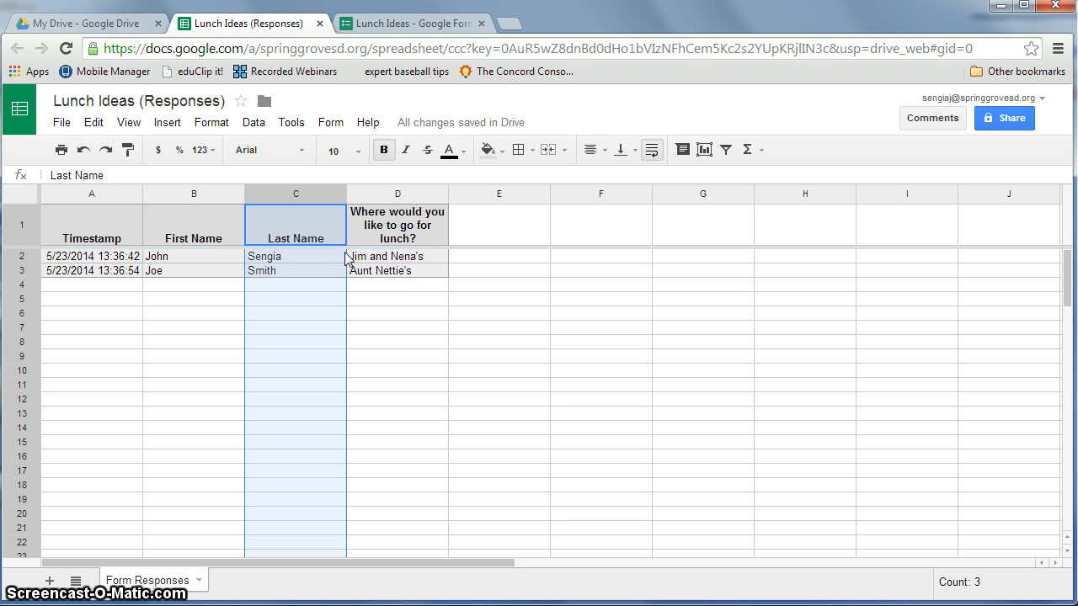
Step: Show the form's summary of responses, examine the lunch choice chart and daily responses graph, and return to the spreadsheet
left_click(325, 127)
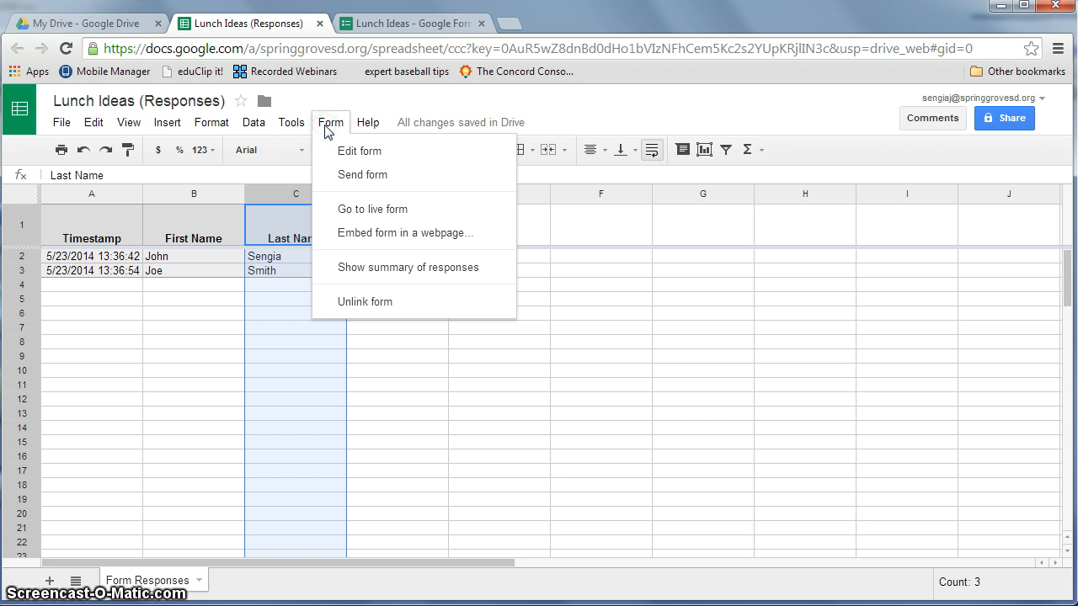
mouse_move(292, 122)
mouse_move(331, 124)
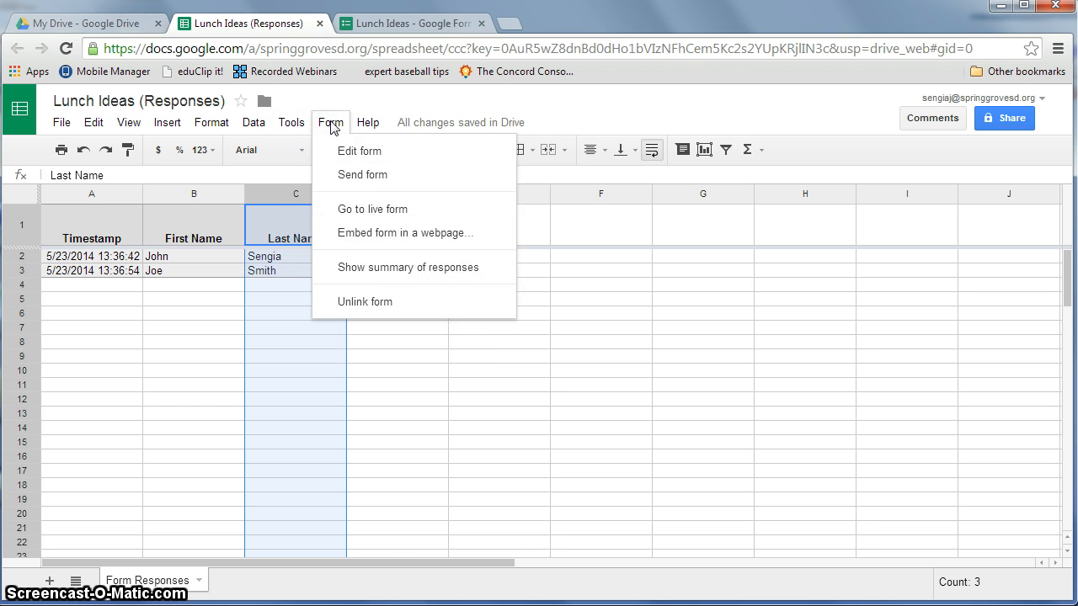
left_click(372, 271)
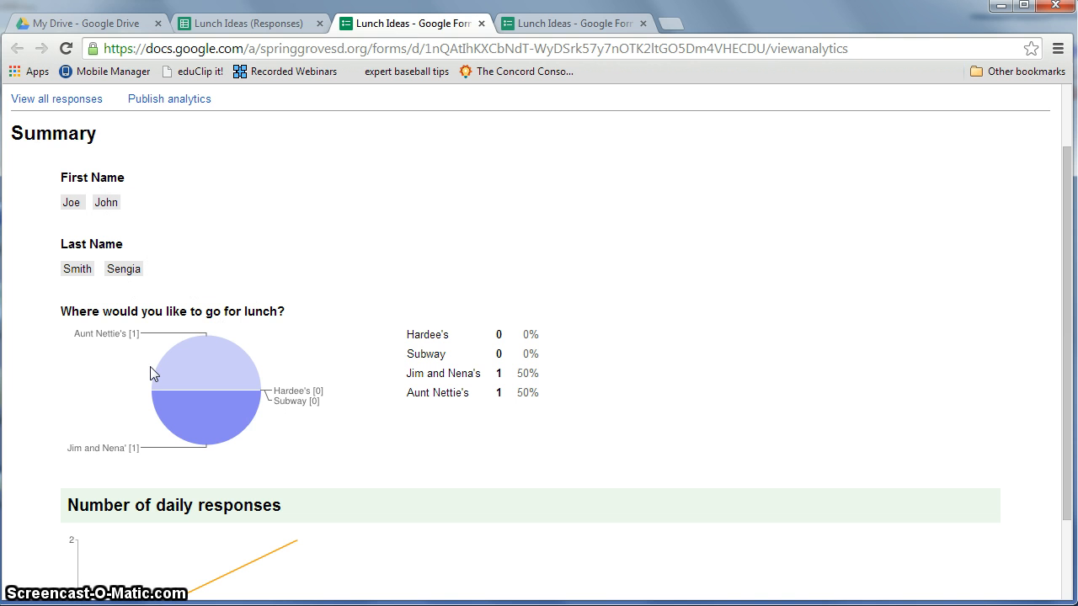
scroll(312, 370, "down", 1)
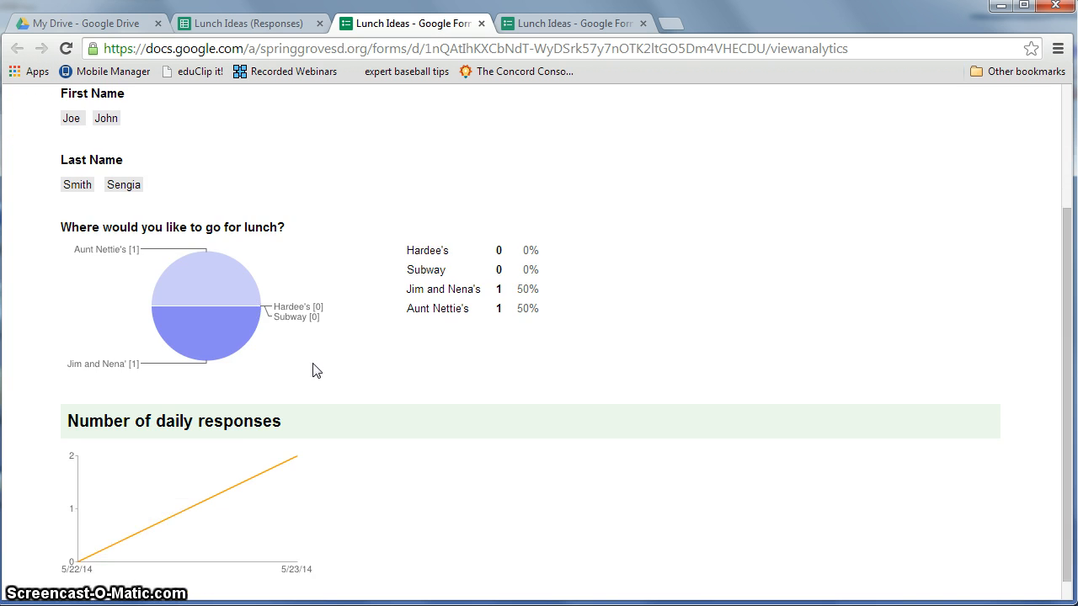
scroll(311, 370, "up", 1)
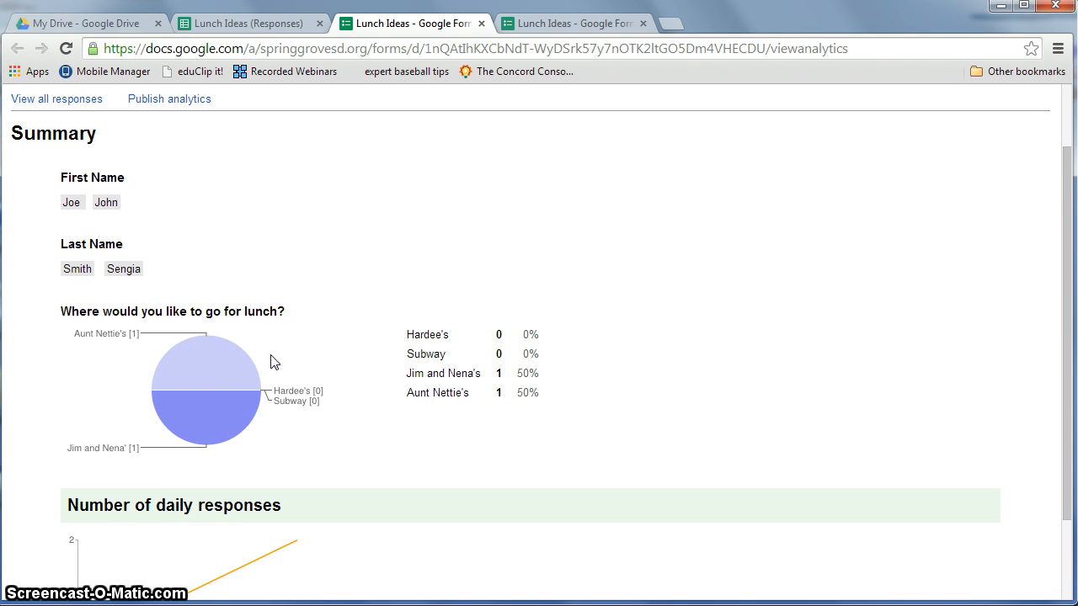
scroll(312, 367, "up", 1)
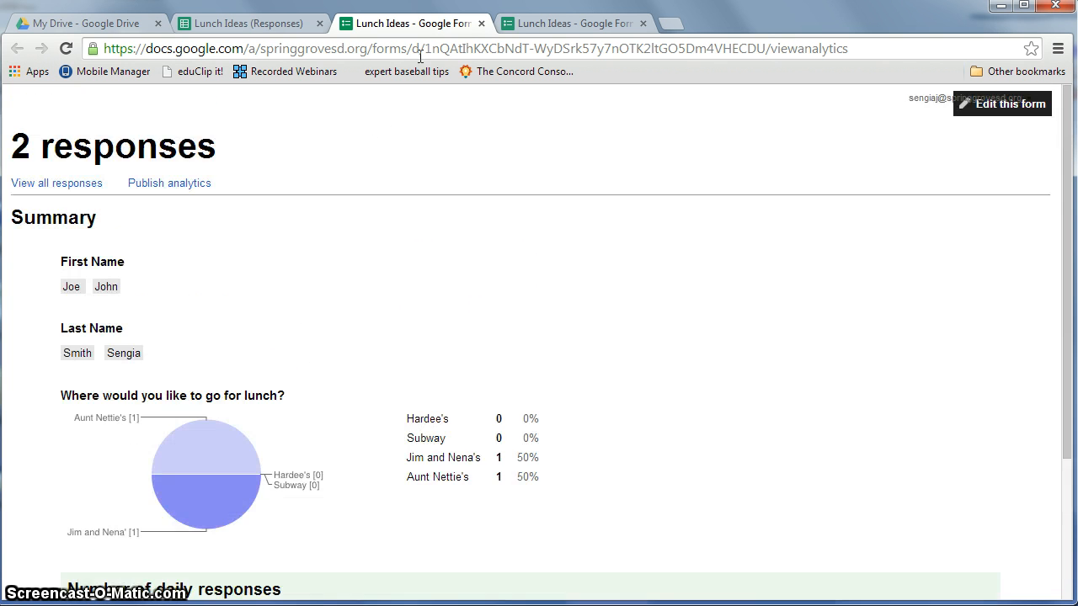
left_click(481, 24)
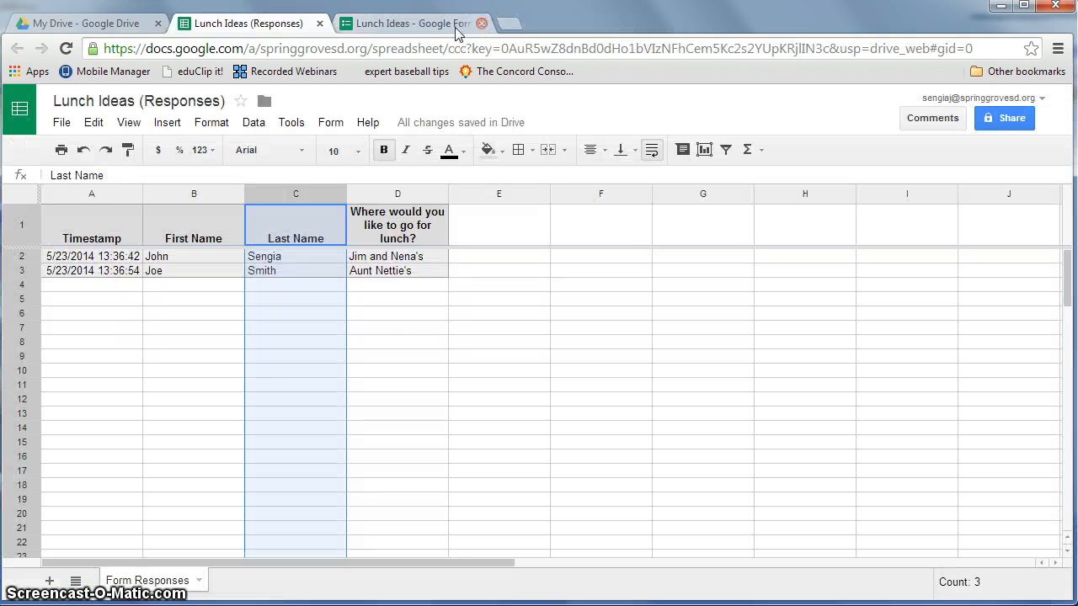
Step: Reopen the summary of responses for the linked form
left_click(330, 124)
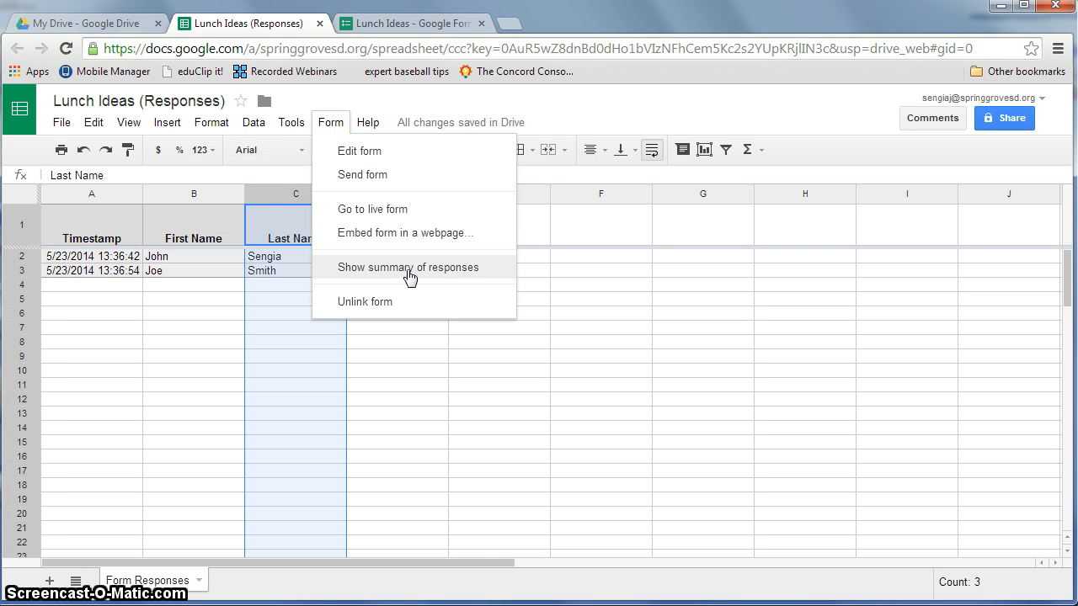